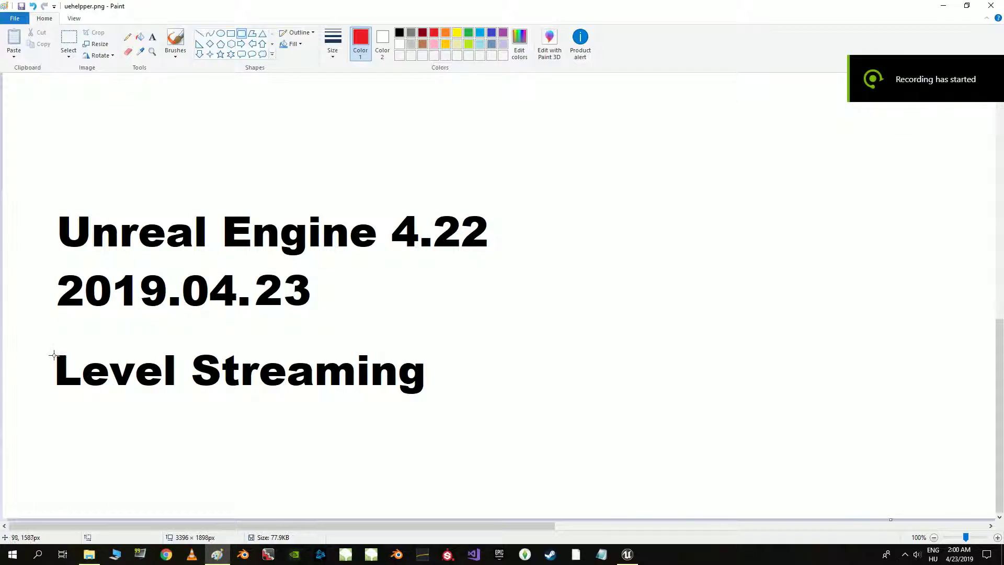
- Outline 'Level Streaming' with a red rounded rectangle in Paint, then switch to the Unreal editor
drag(37, 331, 446, 417)
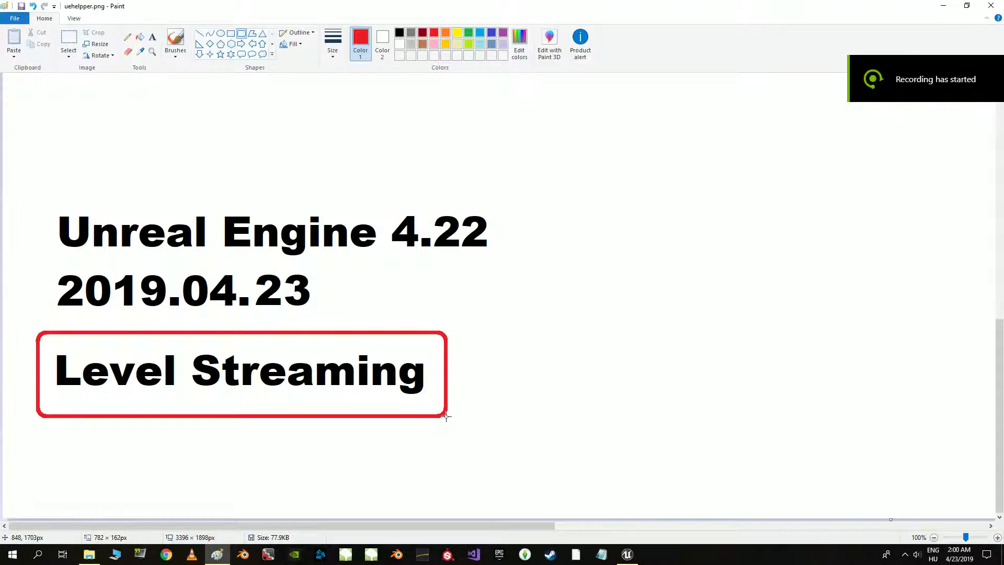
click(492, 394)
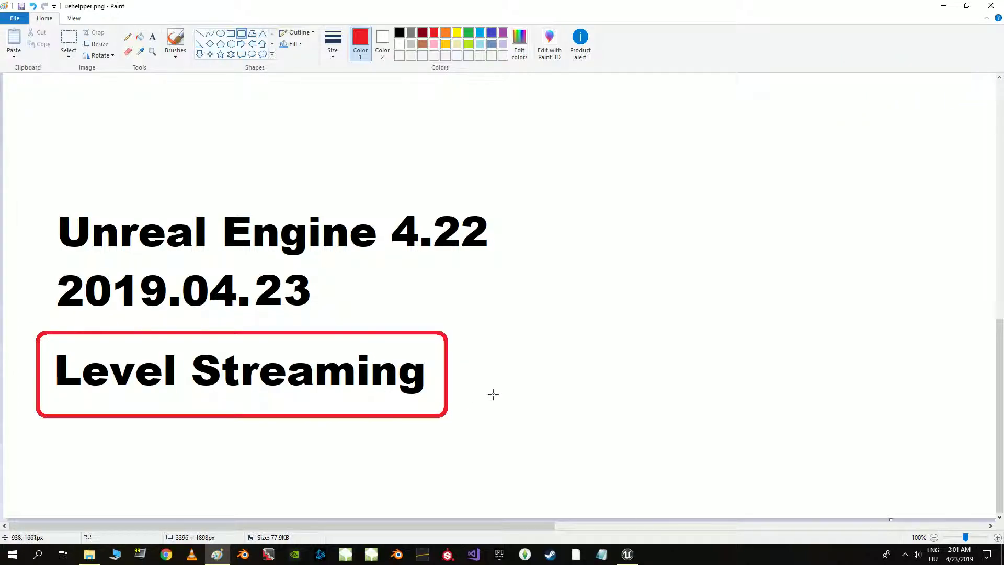
click(630, 560)
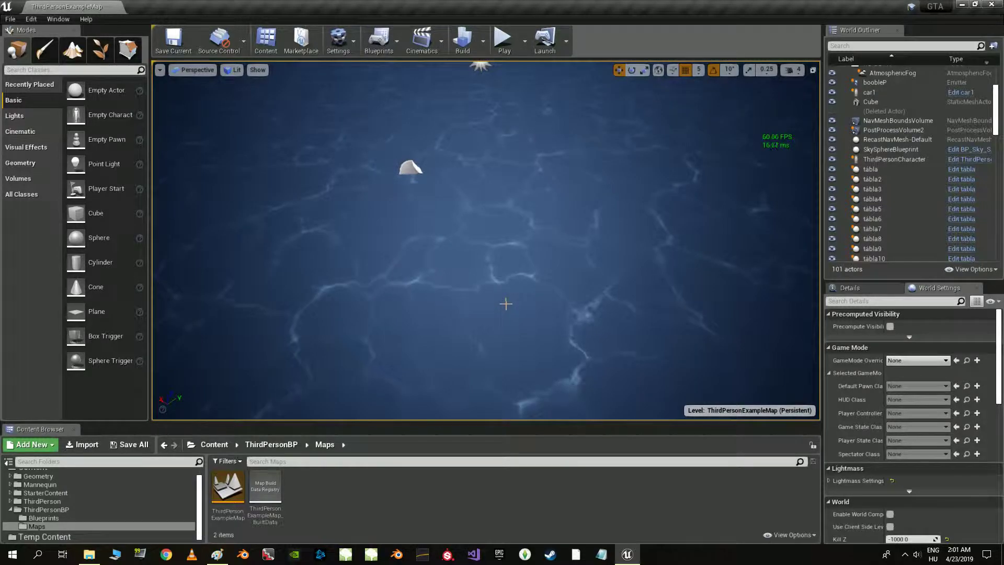
- Dock the Levels panel beside Details and toggle the Persistent Level's visibility off and on
mouse_move(506, 303)
right_down()
mouse_move(506, 219)
mouse_move(506, 304)
mouse_move(505, 261)
right_up()
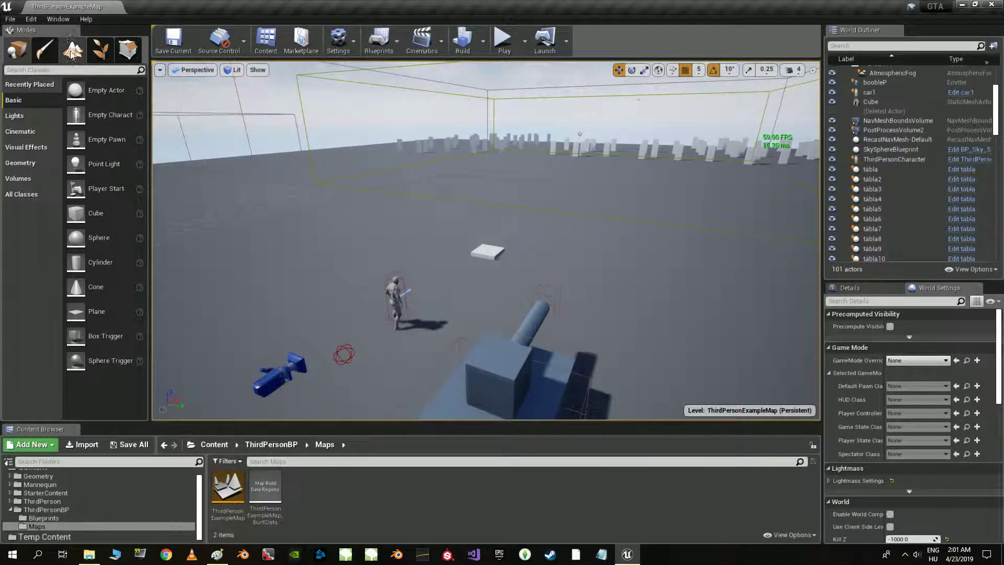
click(56, 19)
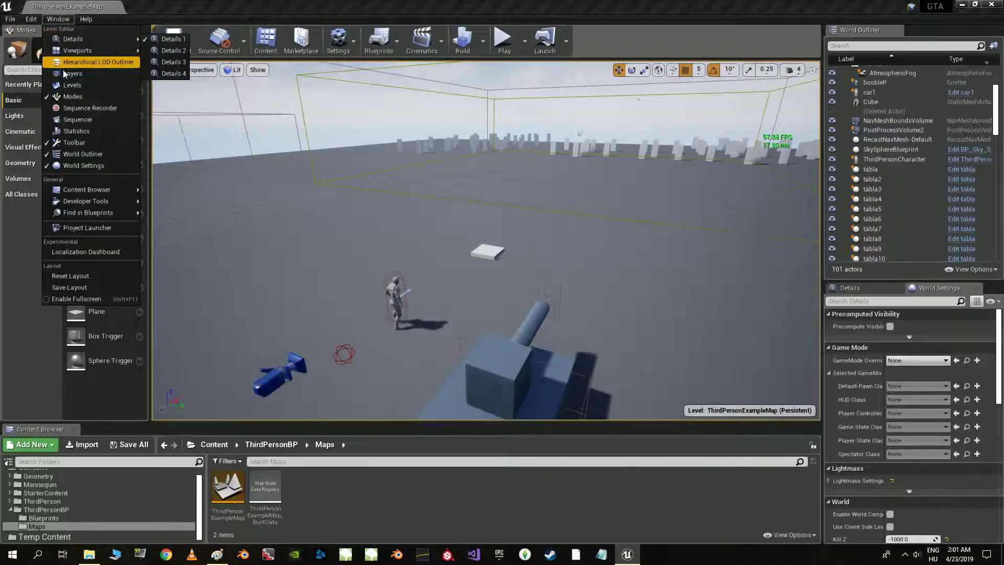
click(79, 86)
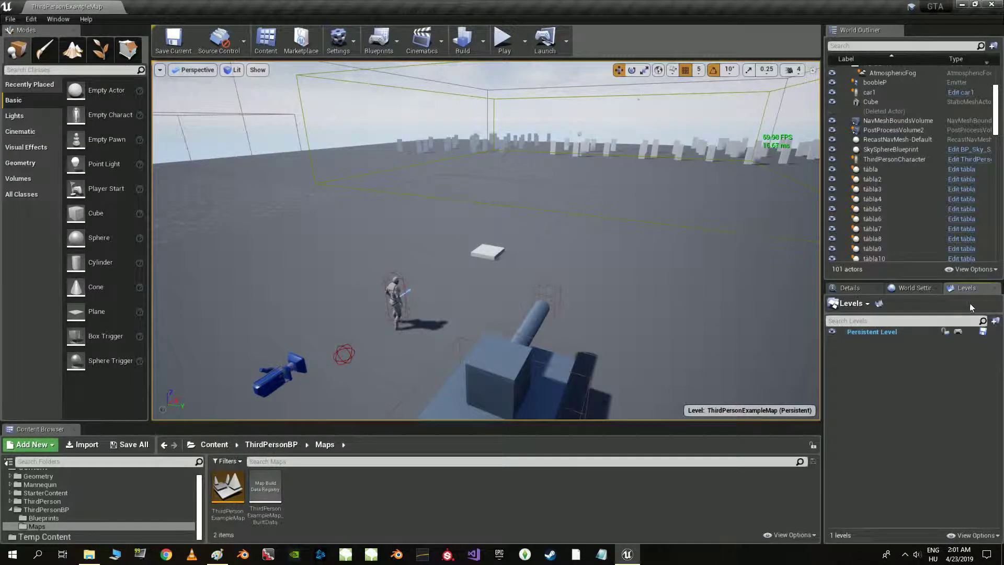
mouse_move(967, 288)
mouse_down()
mouse_move(806, 464)
mouse_move(945, 287)
mouse_move(970, 287)
mouse_up()
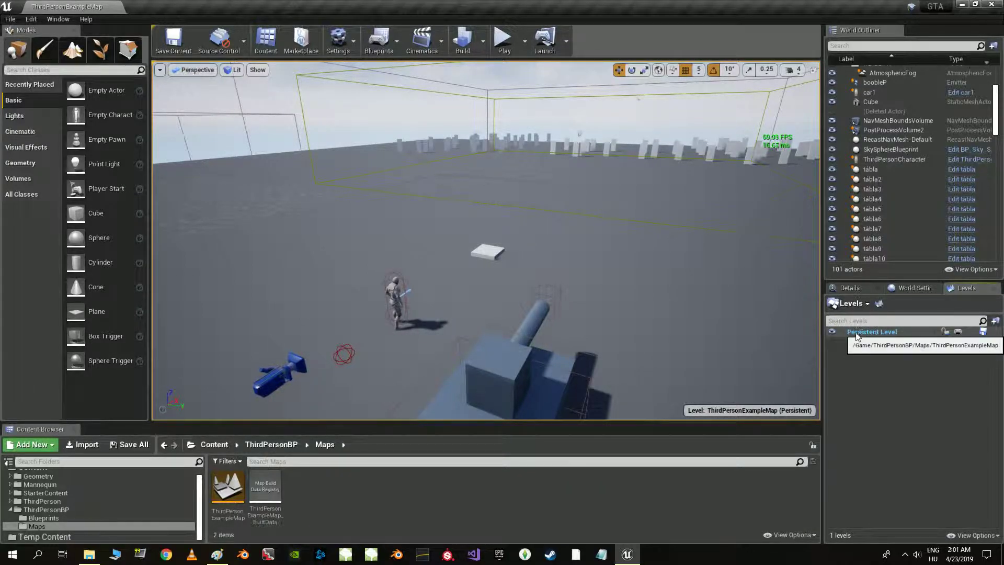
click(833, 332)
click(834, 331)
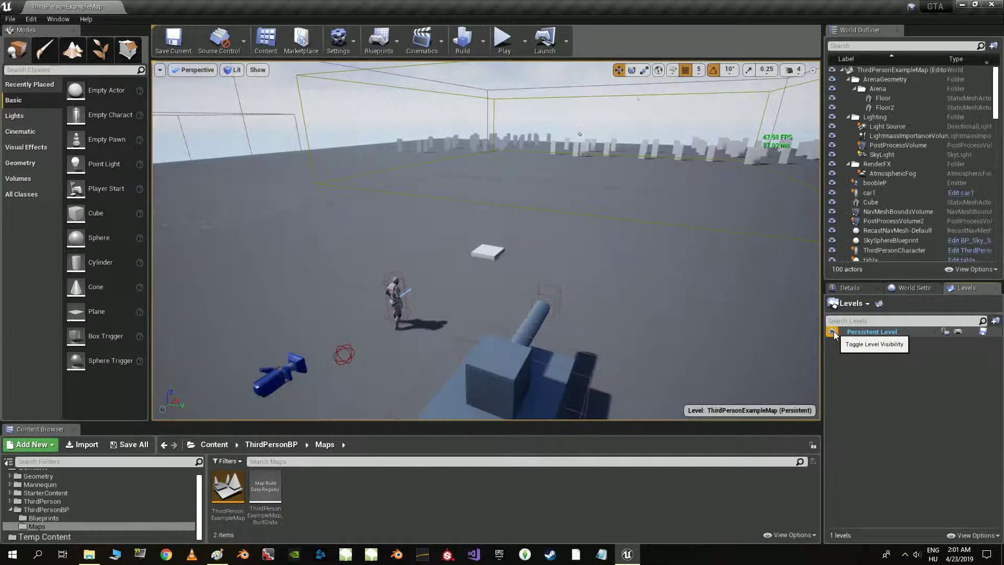
click(851, 303)
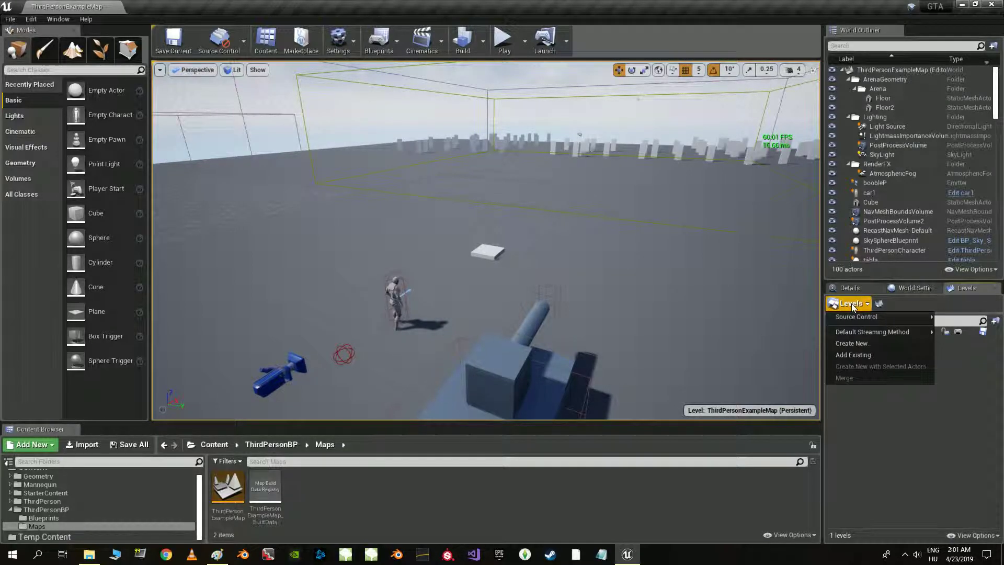
- Create an empty sublevel named map1 and save it in ThirdPersonBP/Maps
click(847, 343)
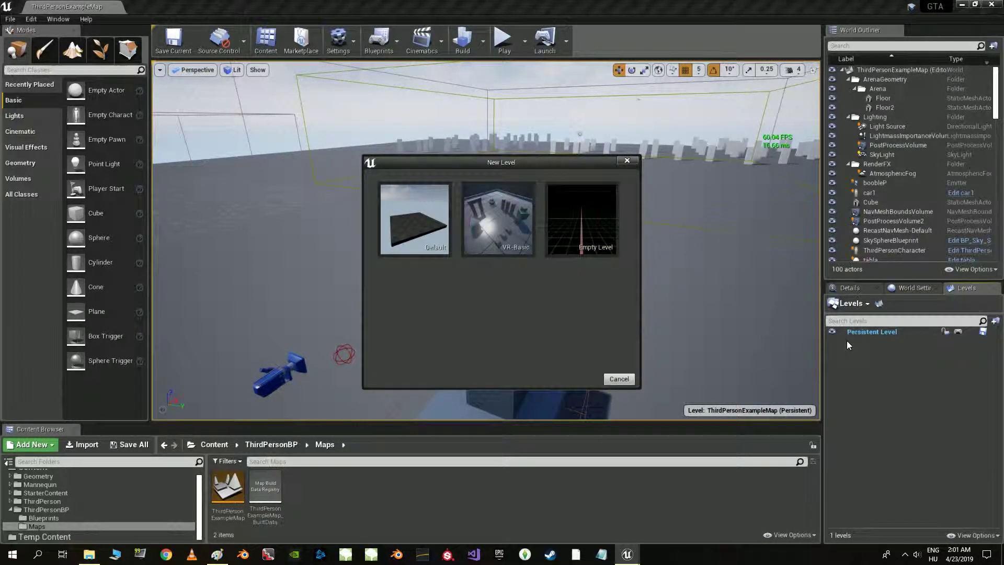
click(581, 240)
text(map1)
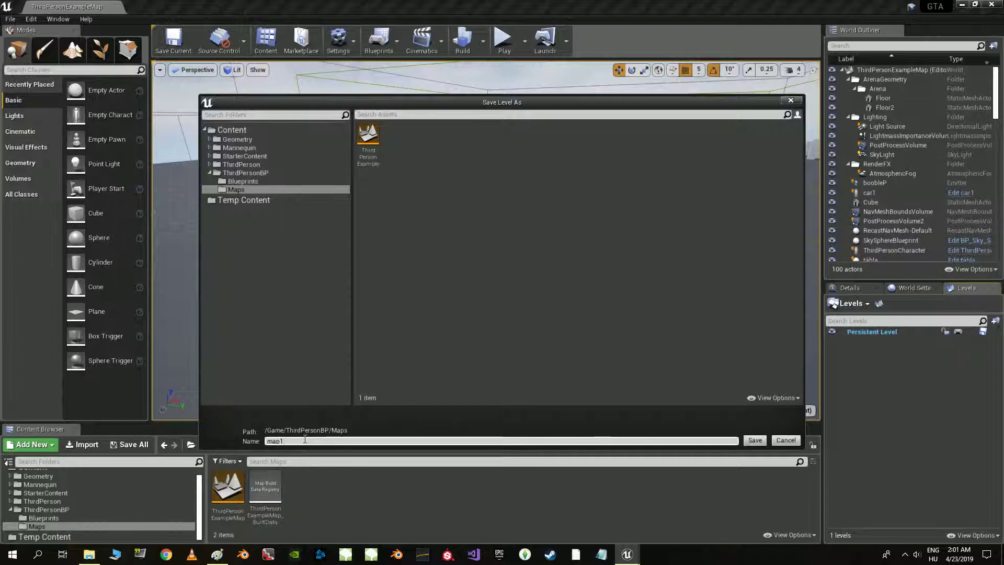
key(Return)
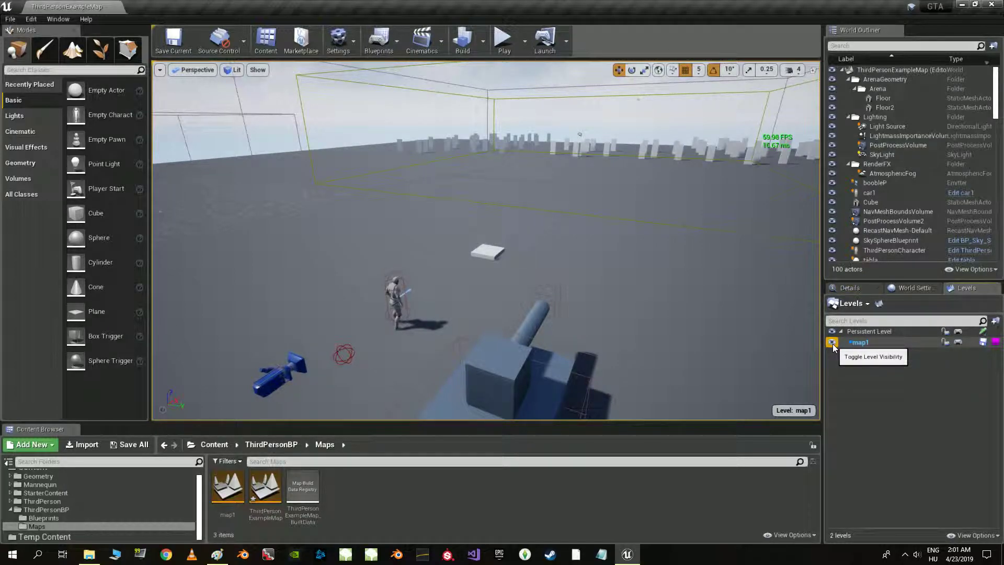
- Make map1 the current level and drag a Cube into the viewport
double_click(869, 332)
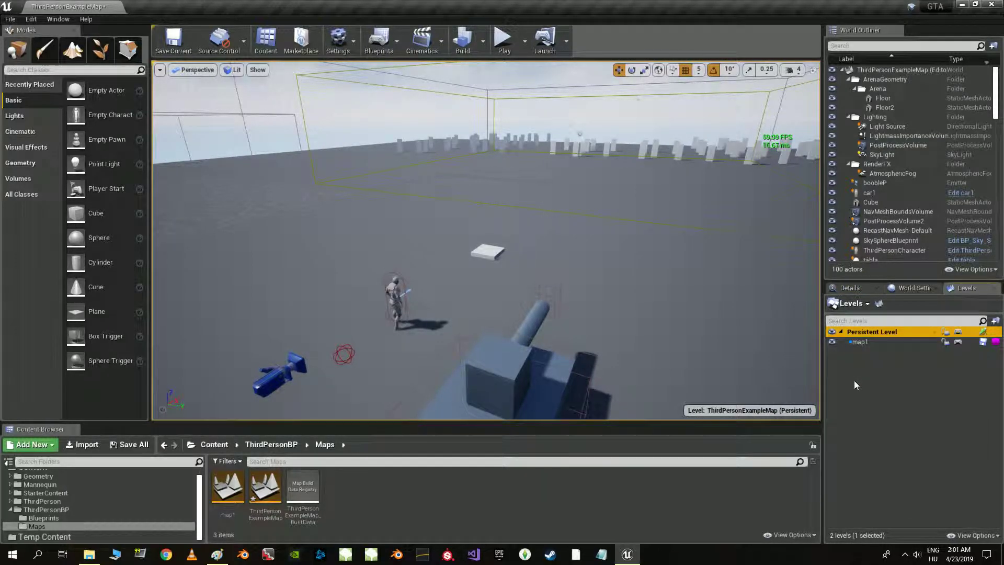
double_click(864, 342)
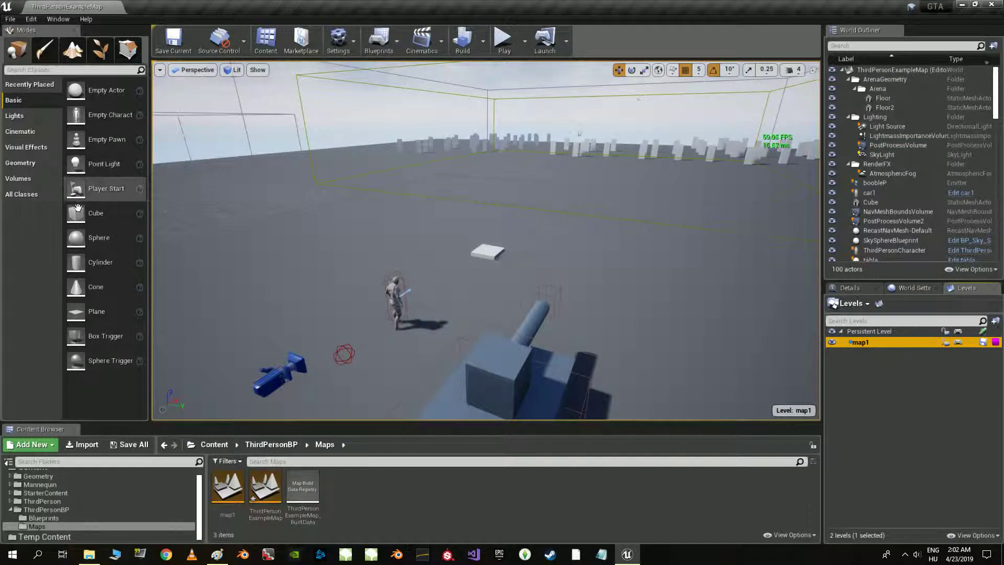
drag(91, 213, 515, 226)
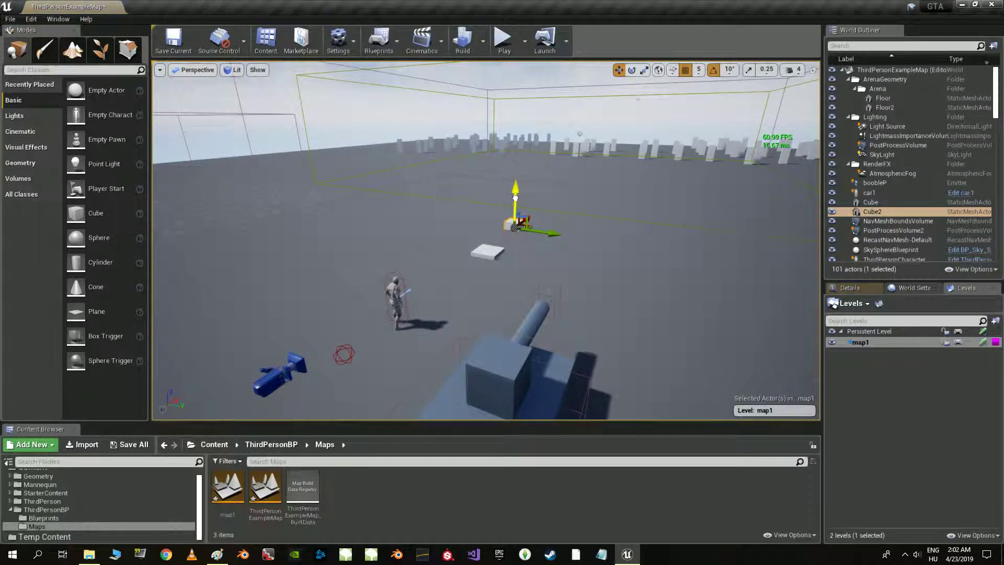
- Toggle map1's visibility to confirm the cube belongs to it, then make the Persistent Level current
click(833, 342)
click(833, 342)
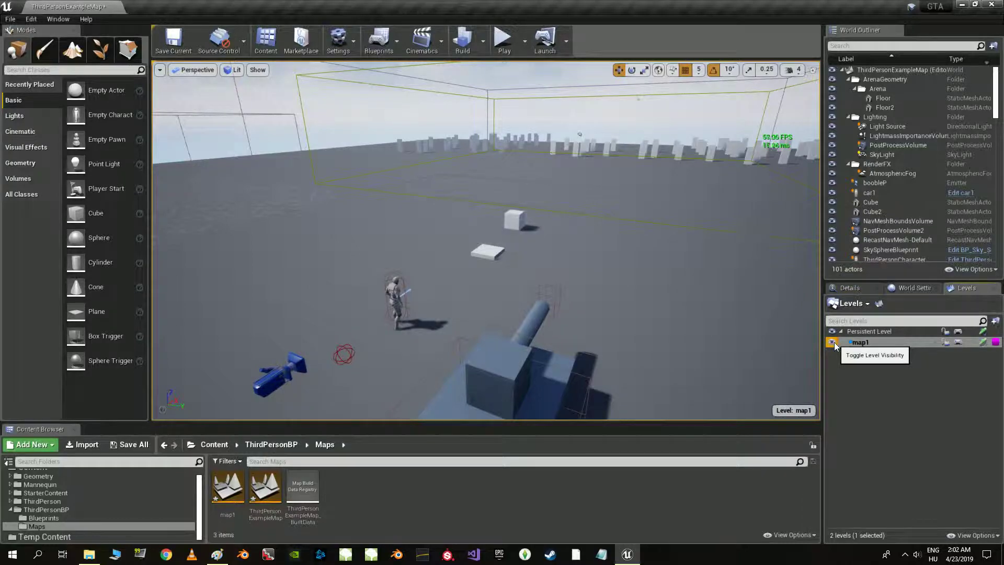
click(834, 342)
click(834, 342)
click(870, 332)
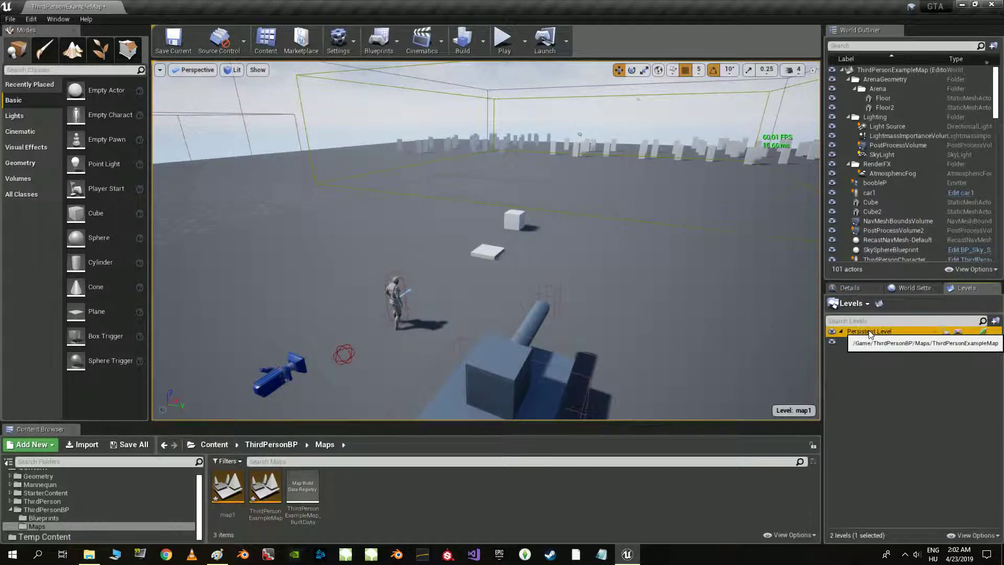
double_click(871, 332)
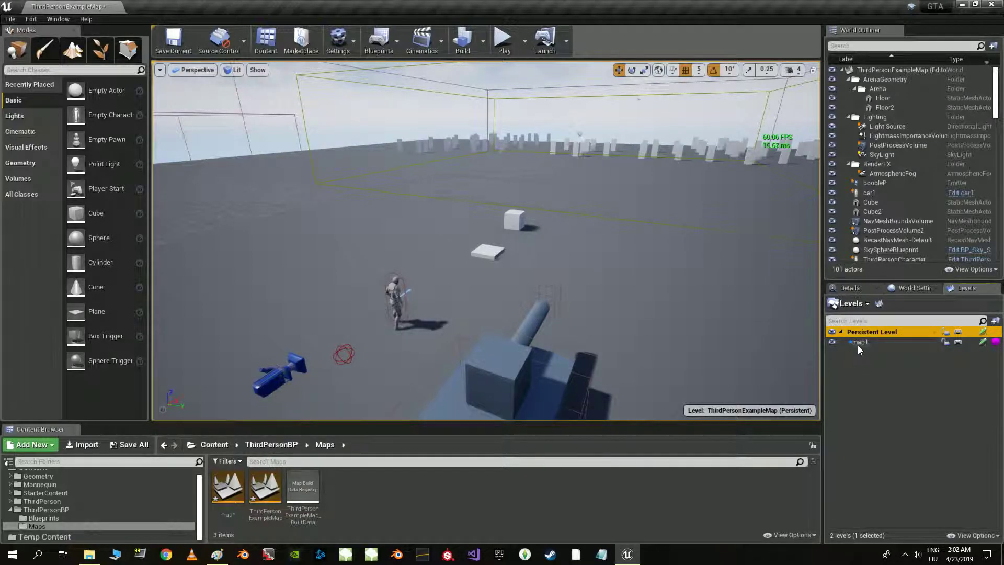
click(855, 377)
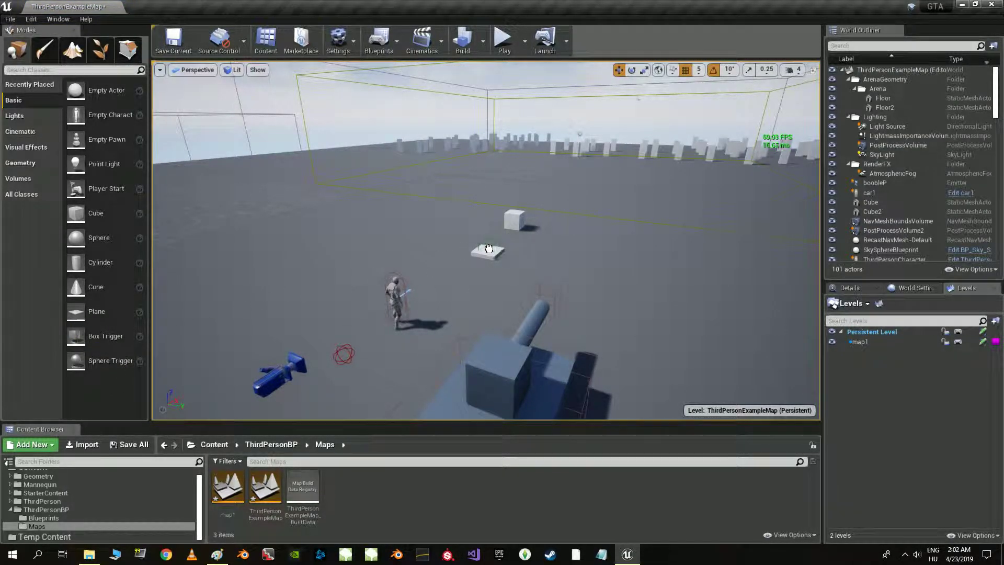
- Place a trigger box on the floor and open the Level Blueprint
drag(489, 250, 489, 250)
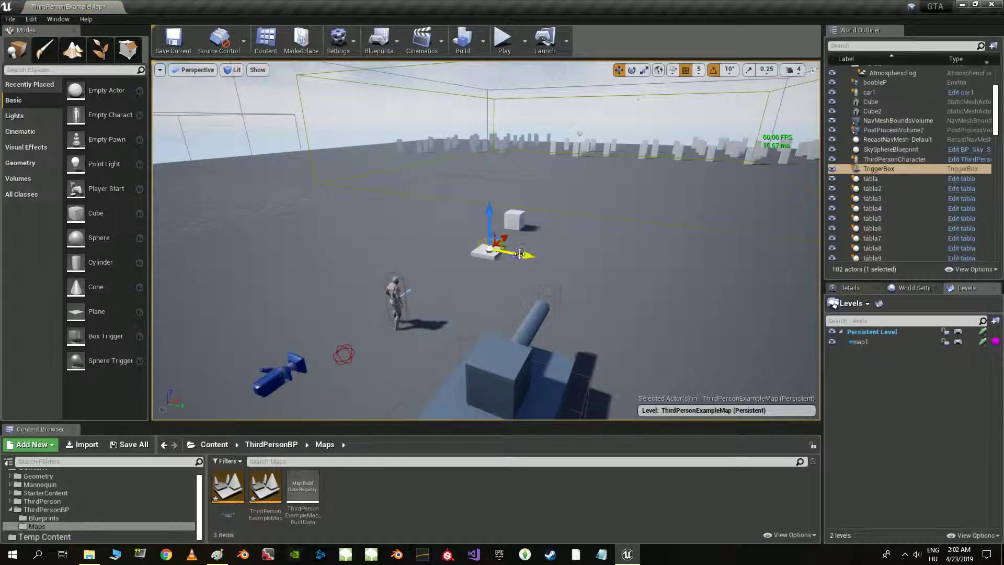
click(379, 39)
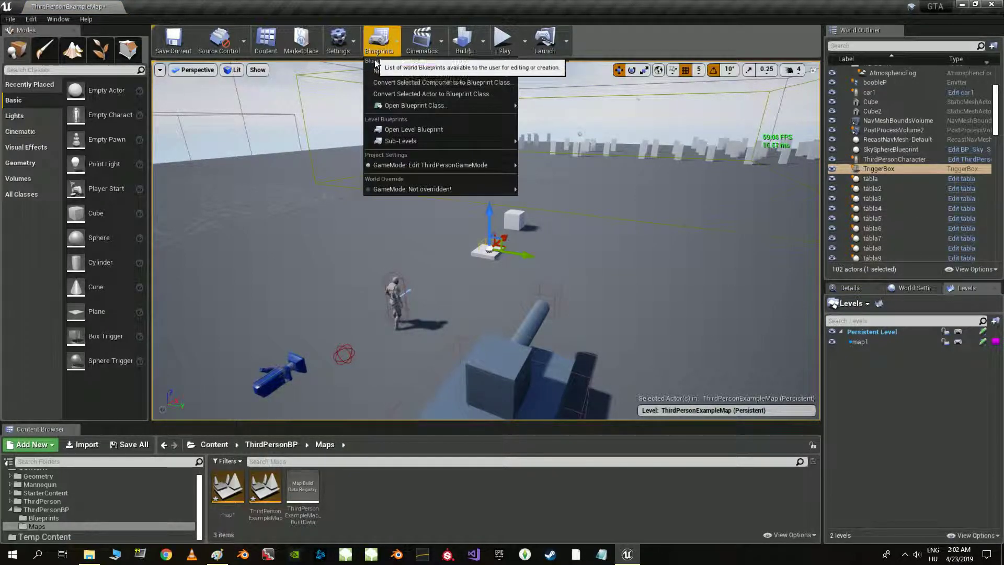
click(393, 134)
drag(444, 344, 407, 193)
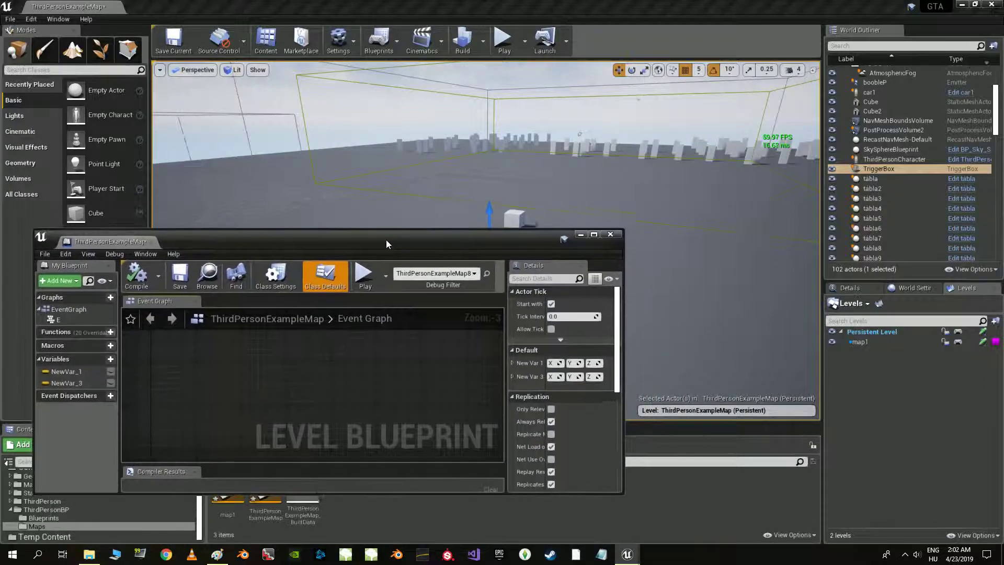
- Add an OnActorBeginOverlap event for the trigger box
right_click(335, 334)
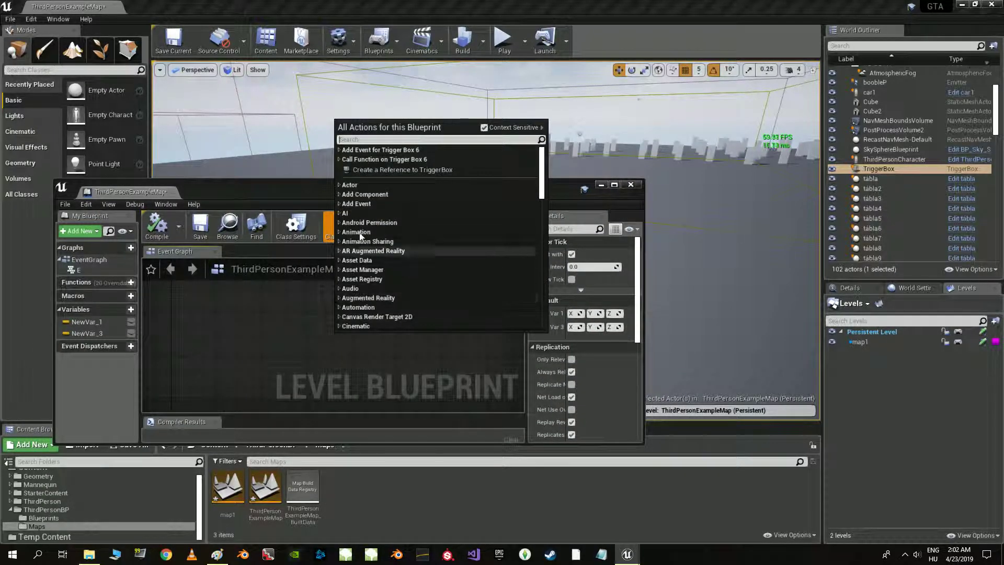
click(338, 159)
click(338, 159)
click(340, 149)
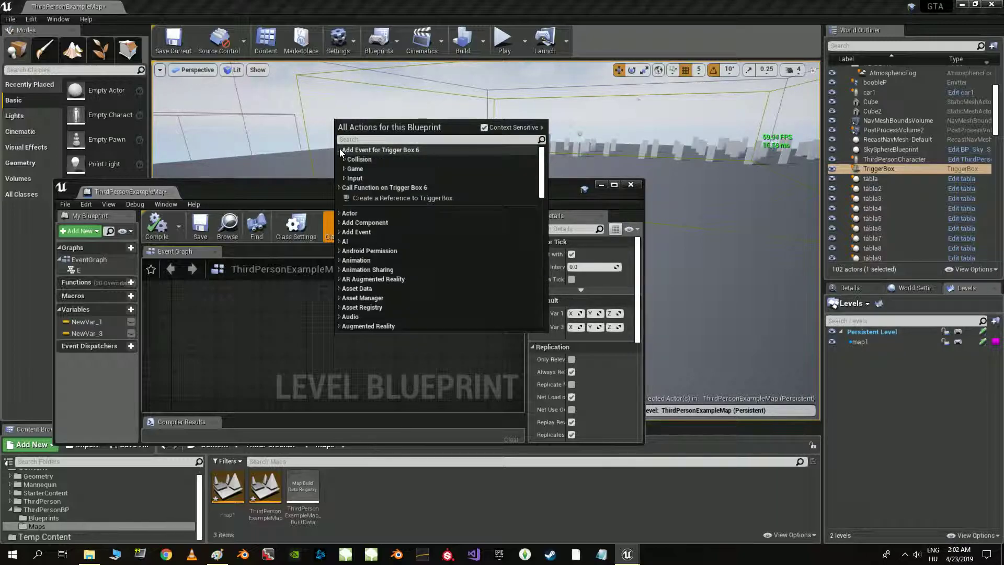
click(343, 159)
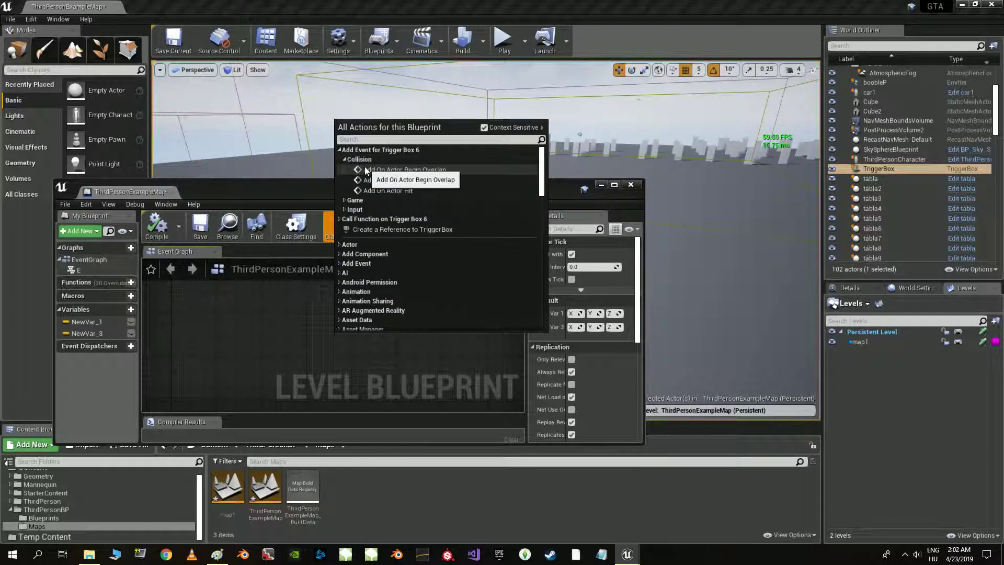
click(366, 170)
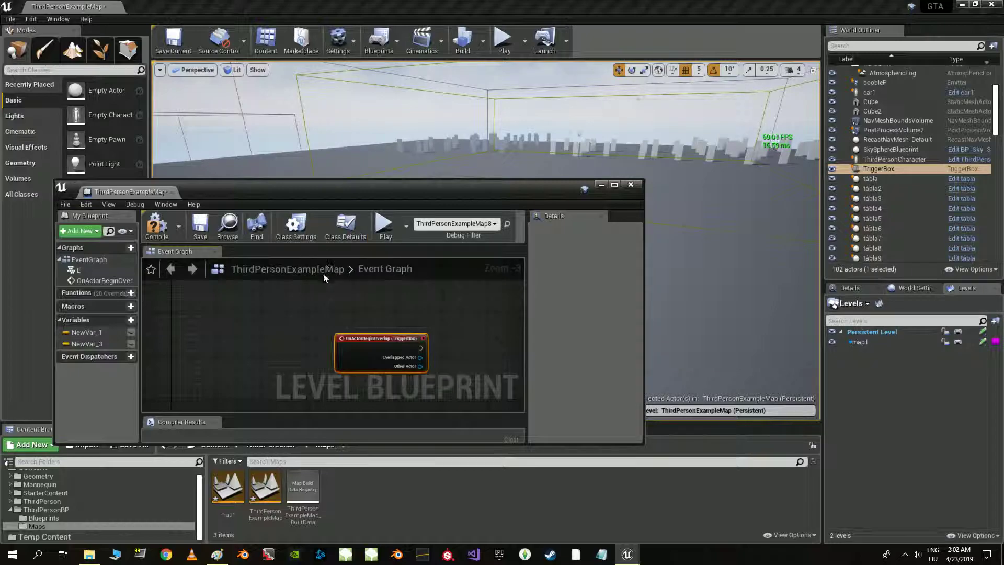
- Add an OnActorEndOverlap (TriggerBox) event and position it below BeginOverlap in the maximized editor
right_click(311, 307)
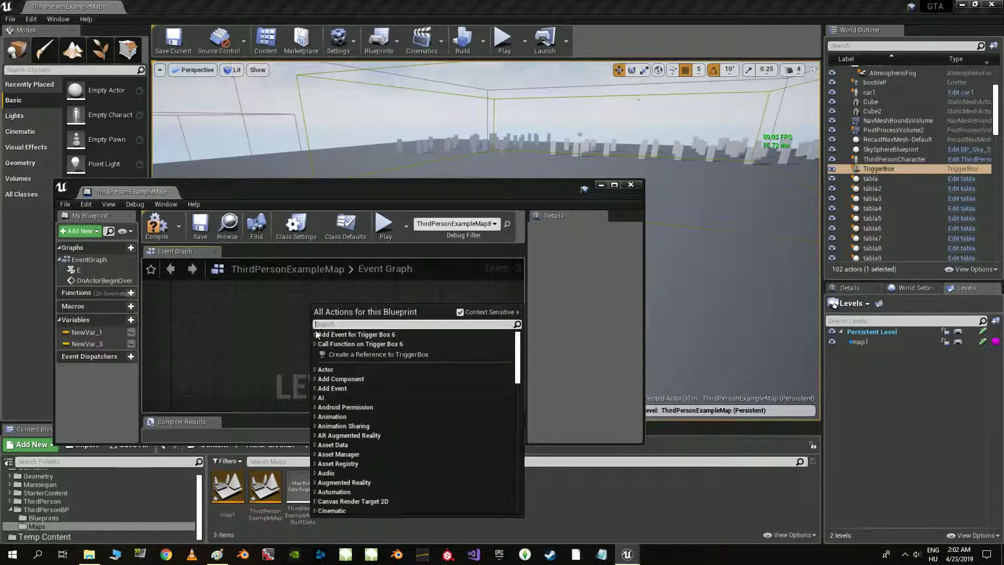
click(321, 343)
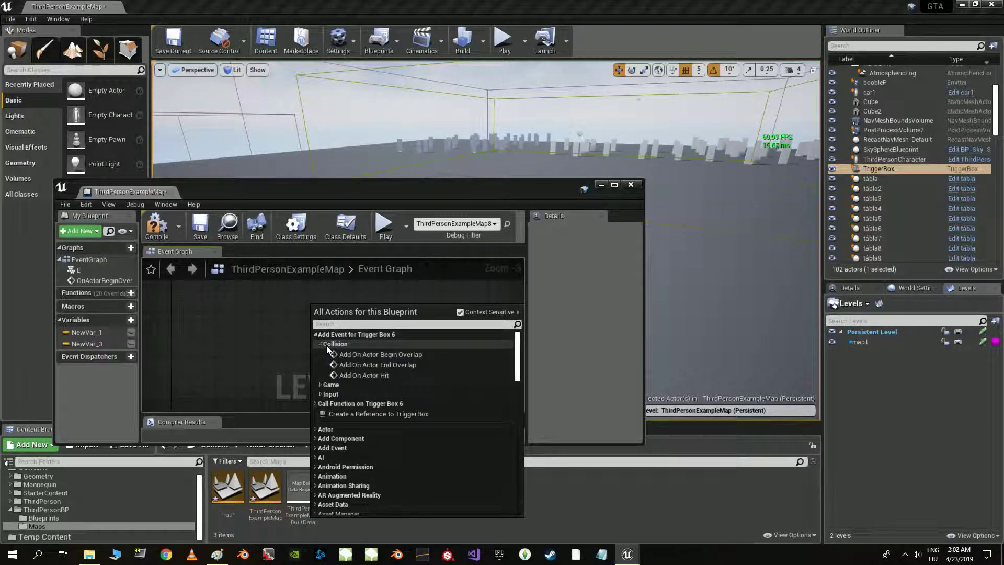
click(353, 364)
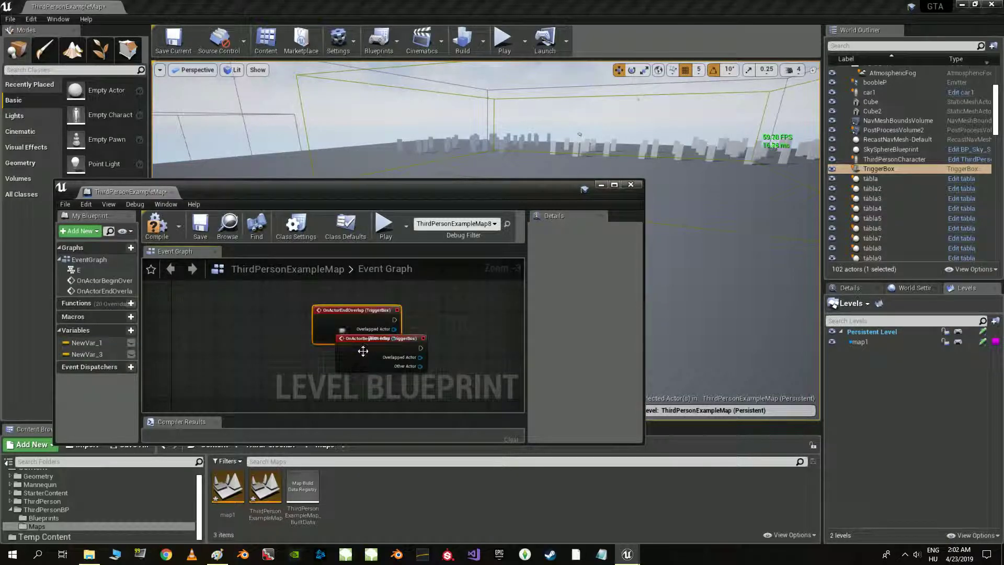
click(614, 185)
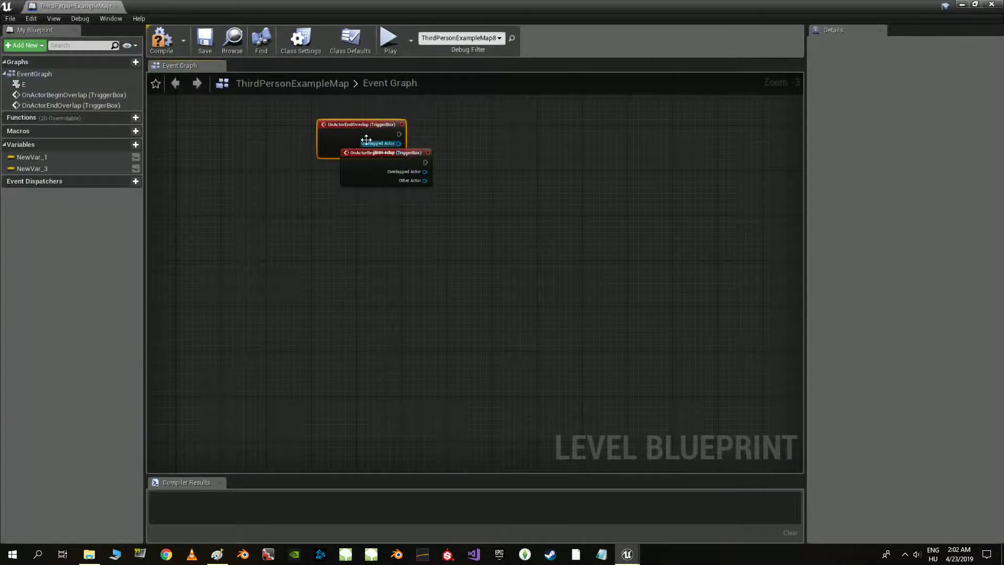
drag(366, 139, 369, 254)
scroll(369, 253, up, 3)
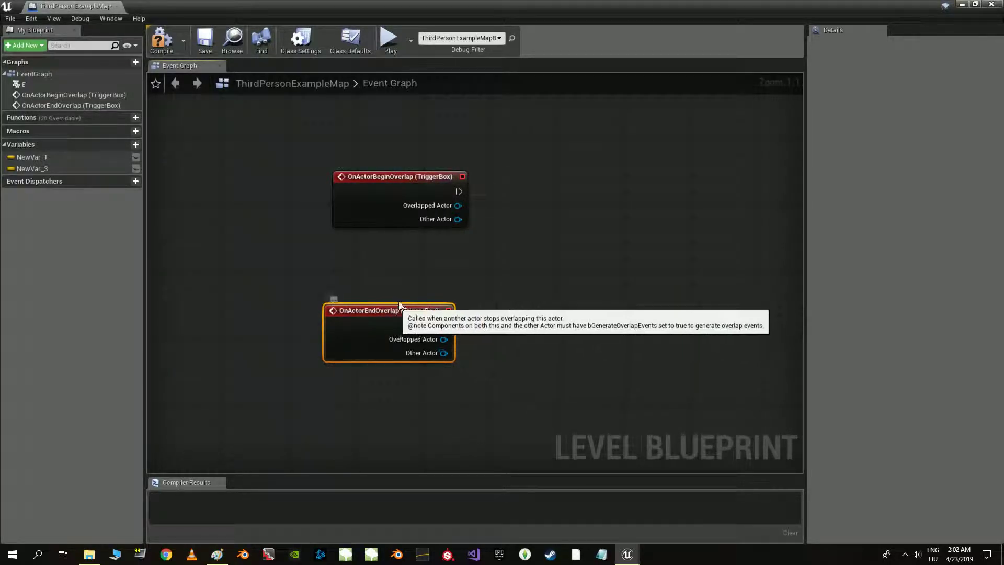
drag(399, 305, 417, 280)
right_drag(489, 226, 416, 254)
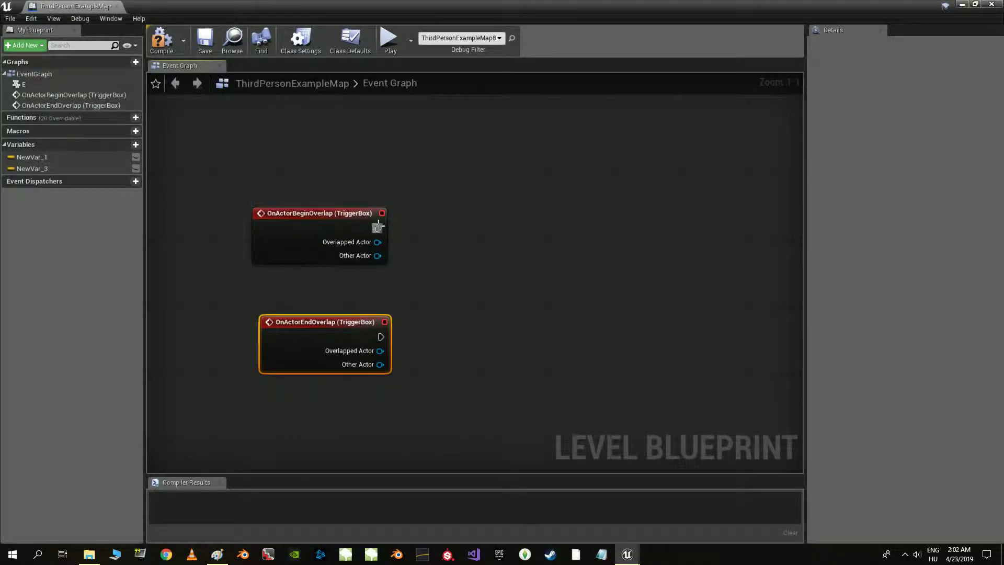
drag(377, 227, 497, 226)
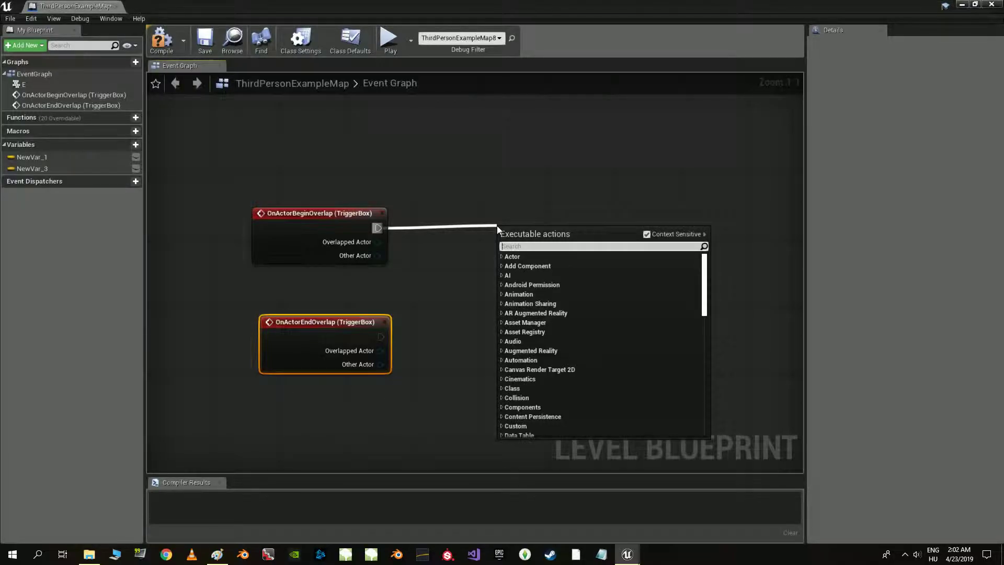
- Search 'level str' from BeginOverlap's exec pin, add Load Stream Level, and shift it up-left
text(level )
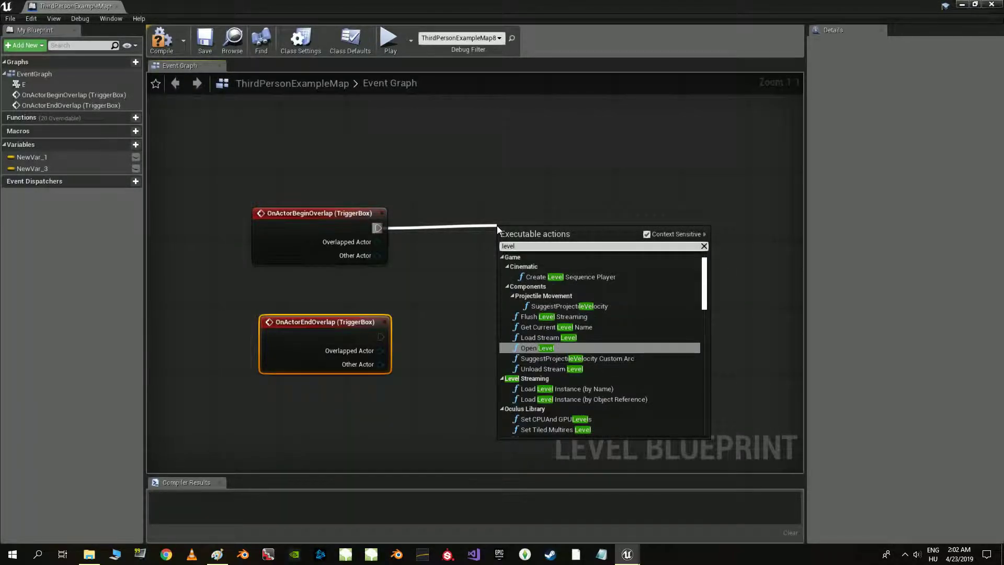
text(str)
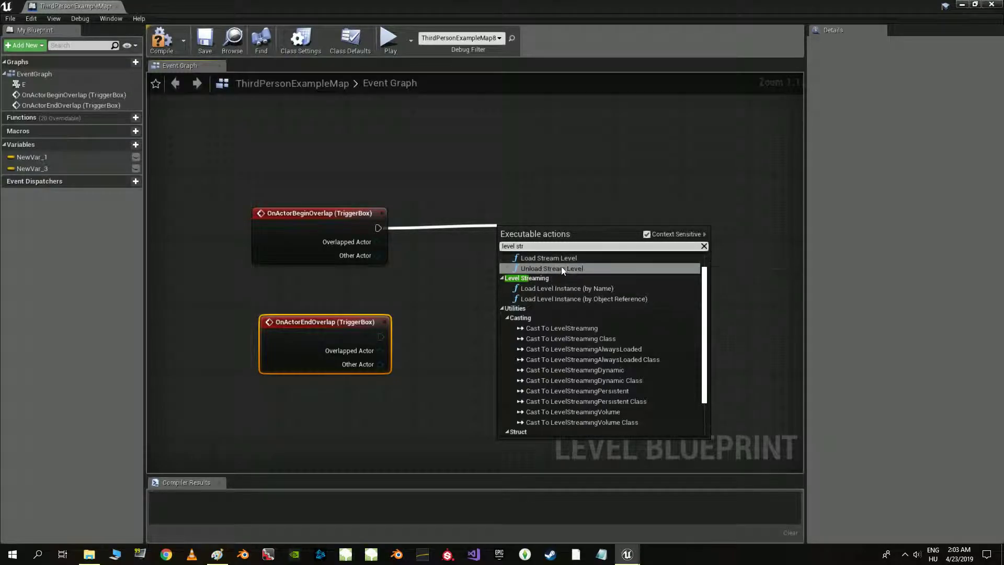
click(544, 260)
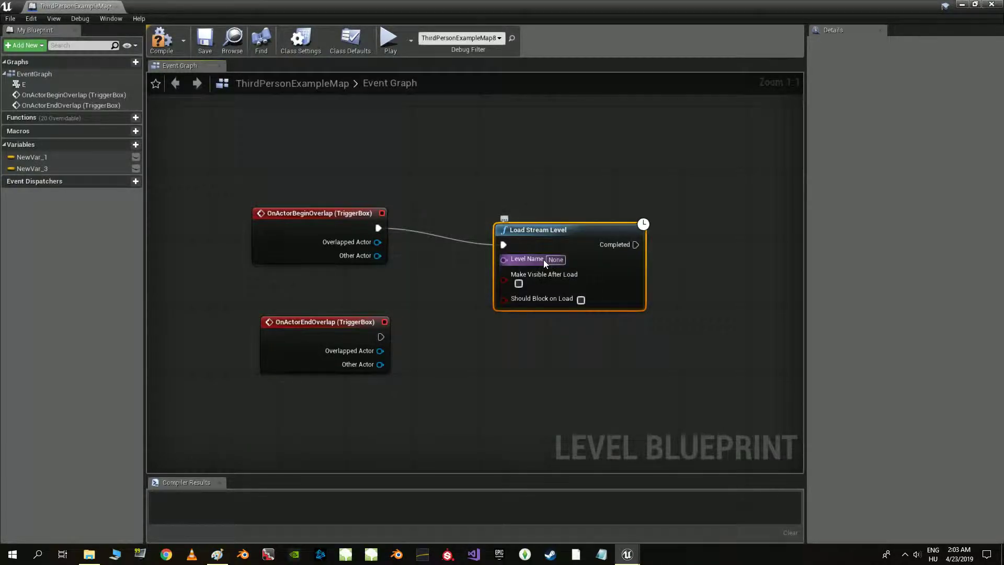
drag(544, 259, 527, 234)
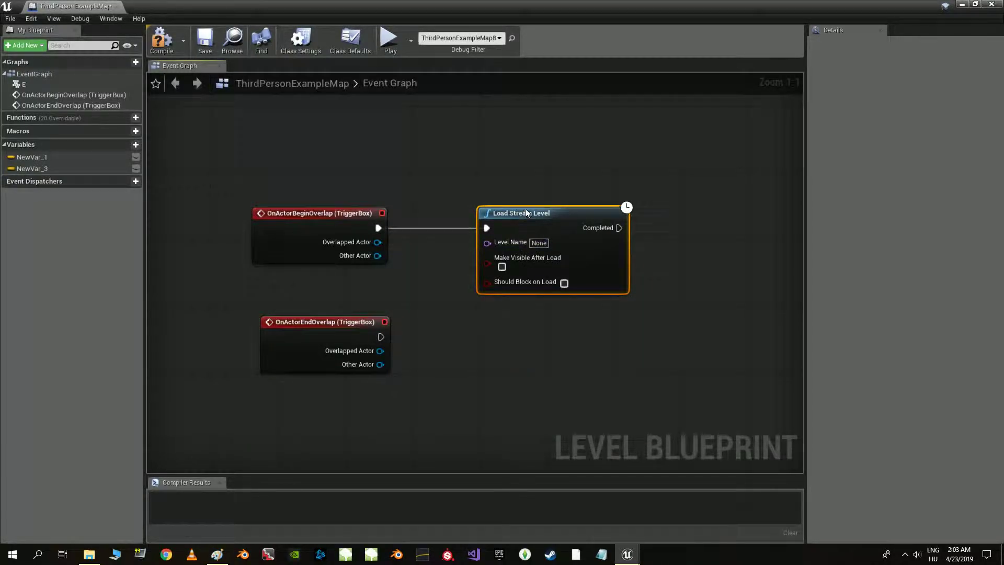
- Search 'level st' in All Actions and add an Unload Stream Level node
right_click(494, 337)
text(level)
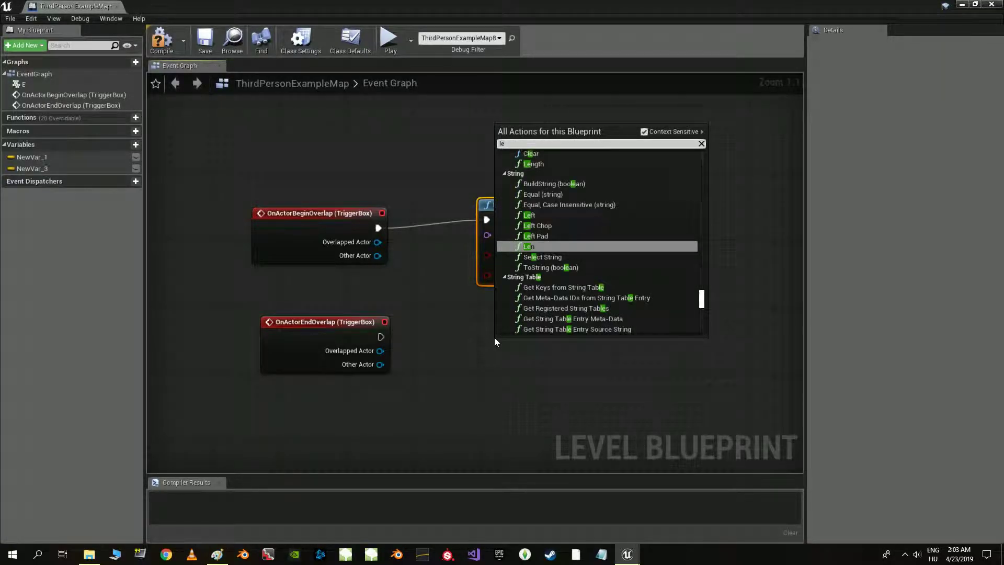
text( stre)
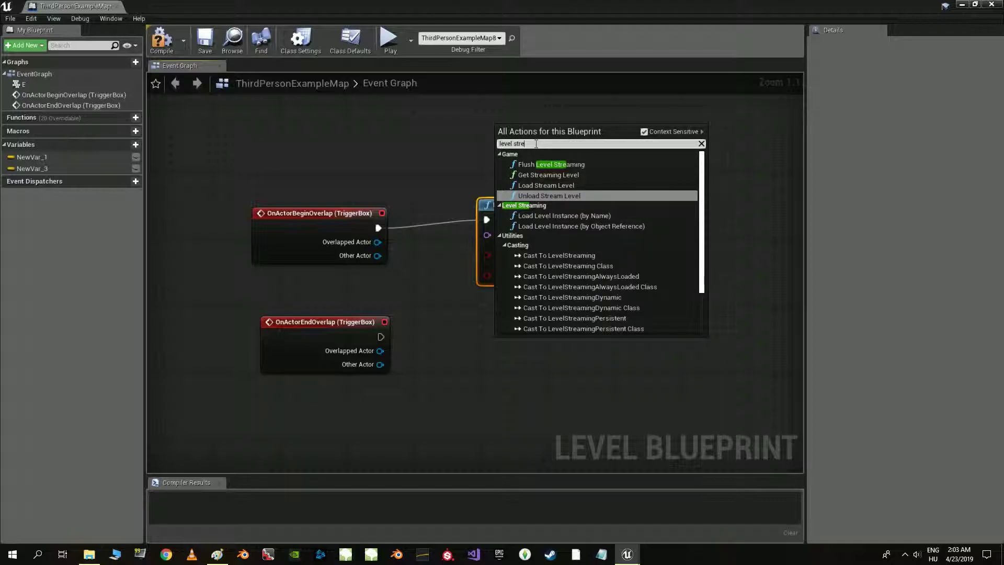
key(BackSpace)
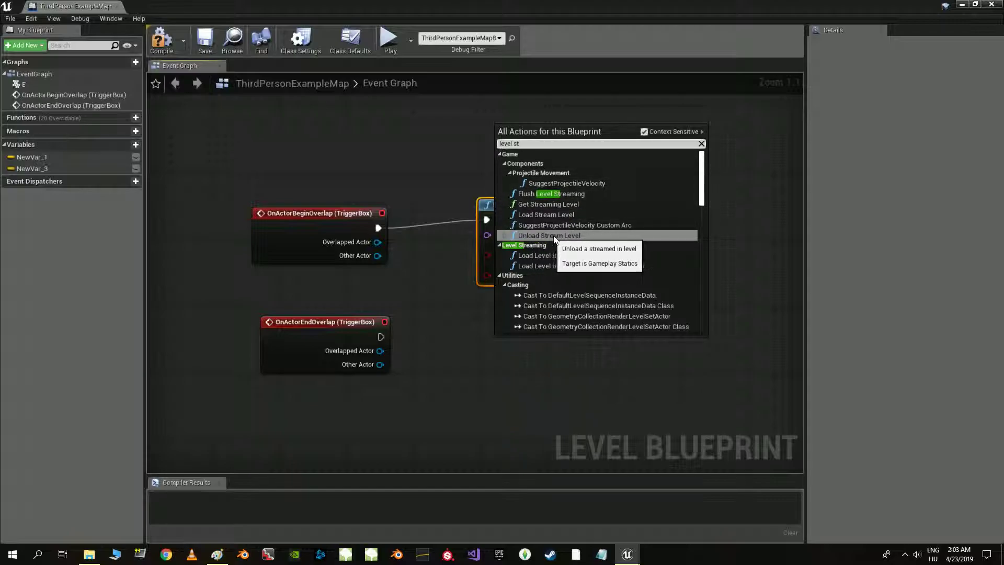
click(569, 238)
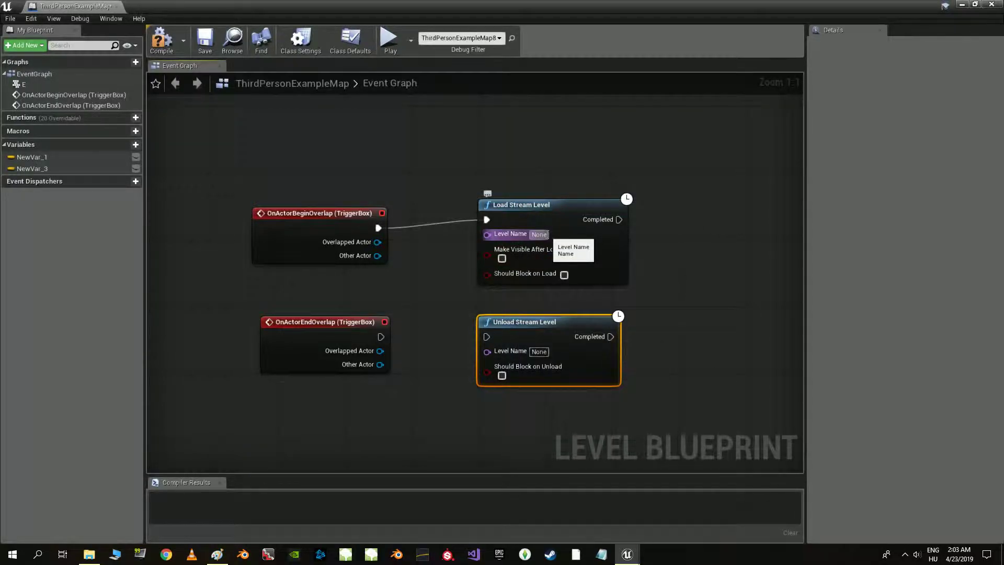
- Set Level Name to map1, tick Make Visible After Load, and wire OnActorEndOverlap to Unload Stream Level
click(968, 7)
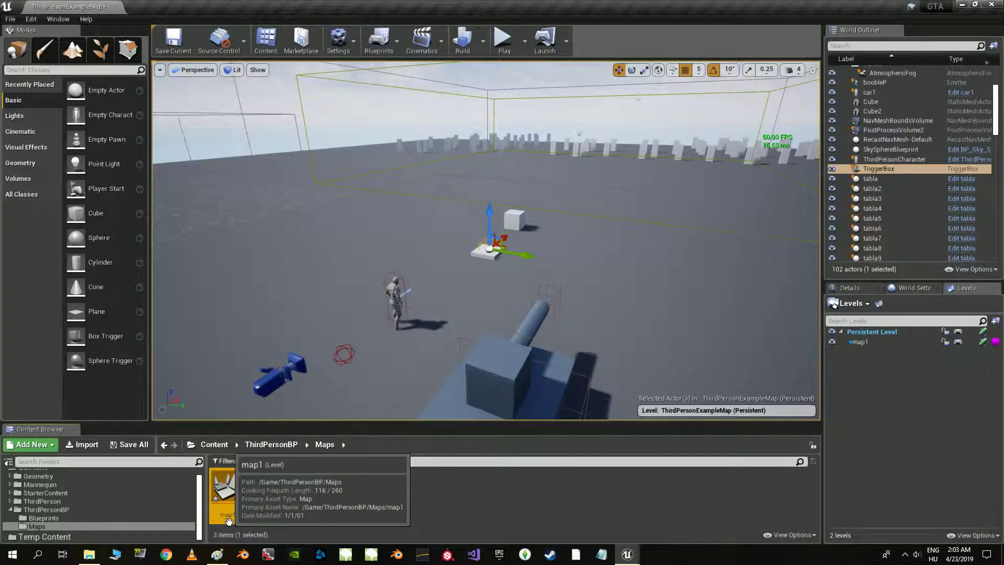
click(628, 553)
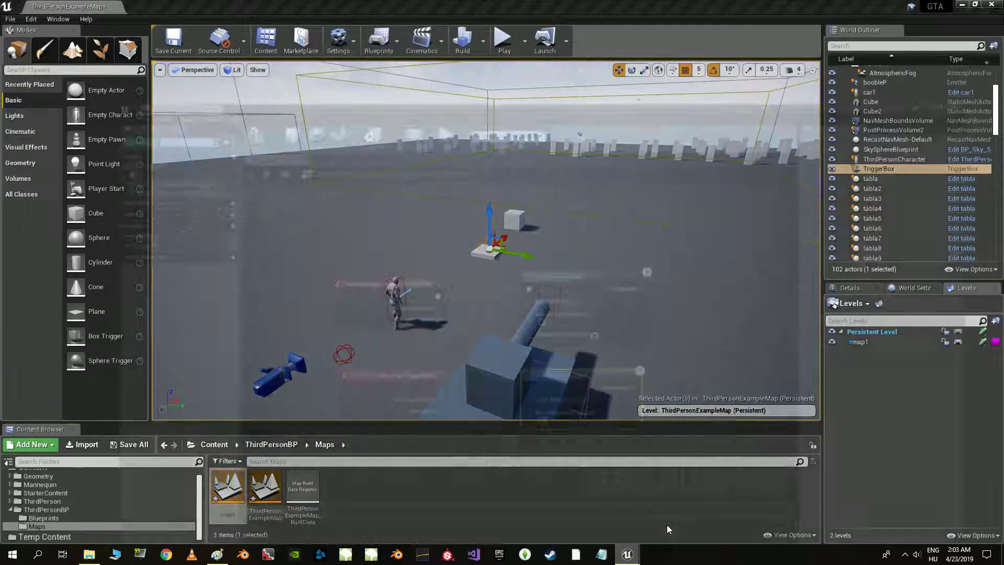
click(667, 525)
text(map1)
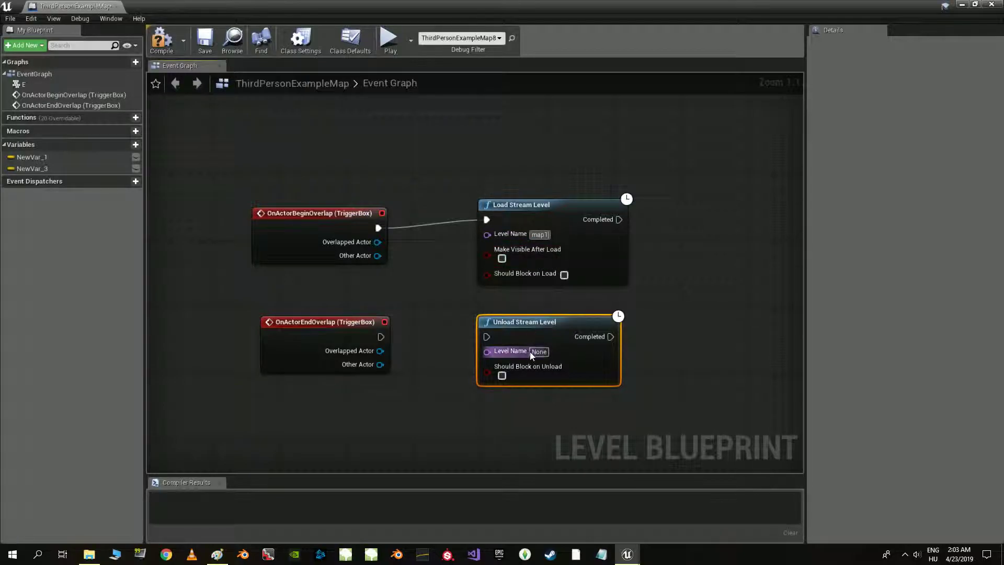
click(539, 352)
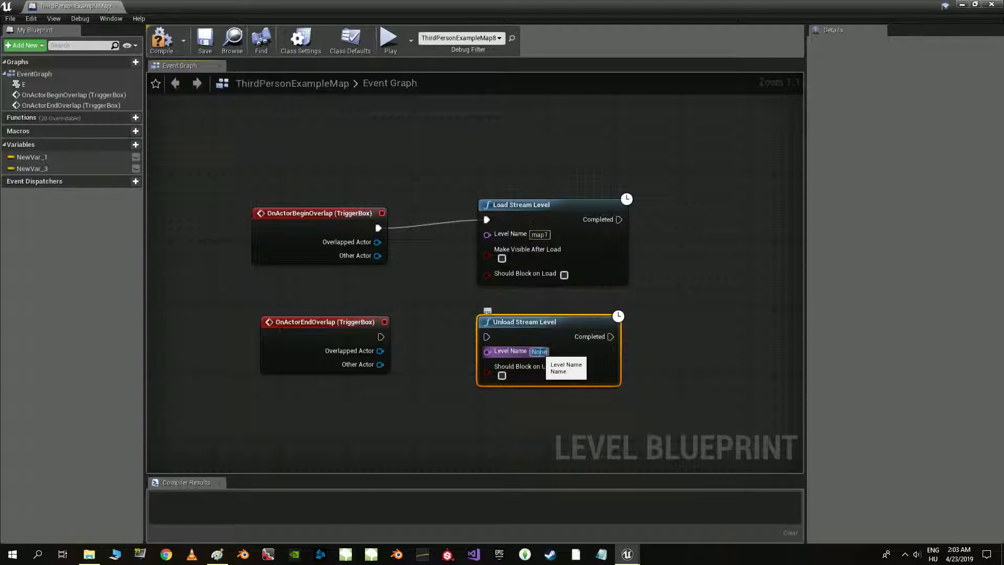
text(map1)
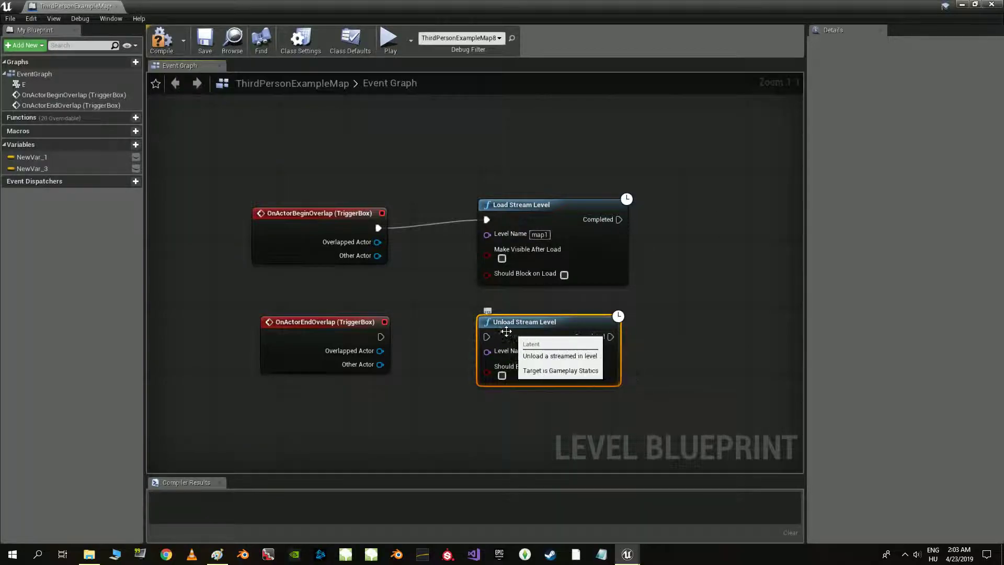
click(502, 258)
drag(486, 337, 382, 338)
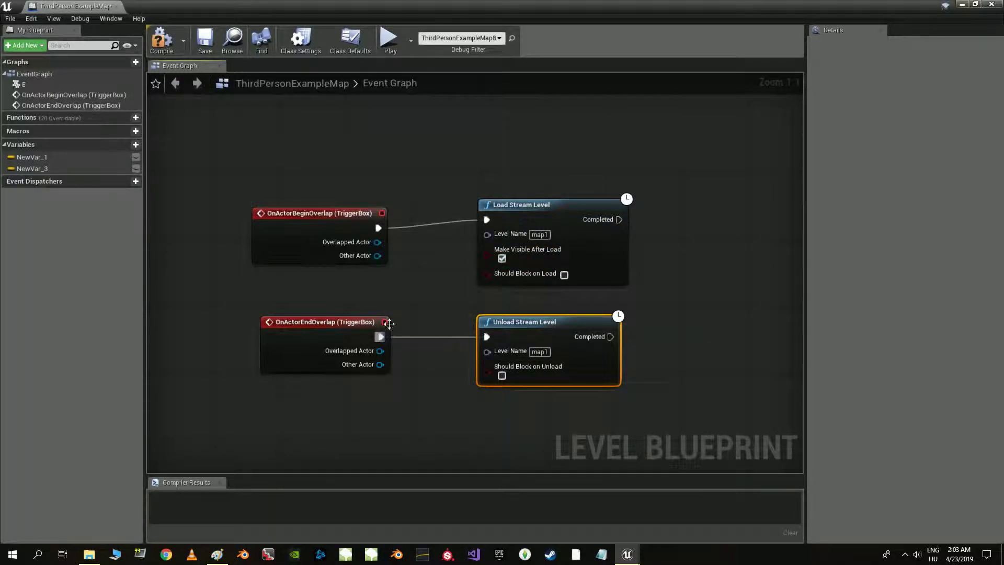
- Compile and save the Level Blueprint, then close it
click(161, 37)
click(206, 43)
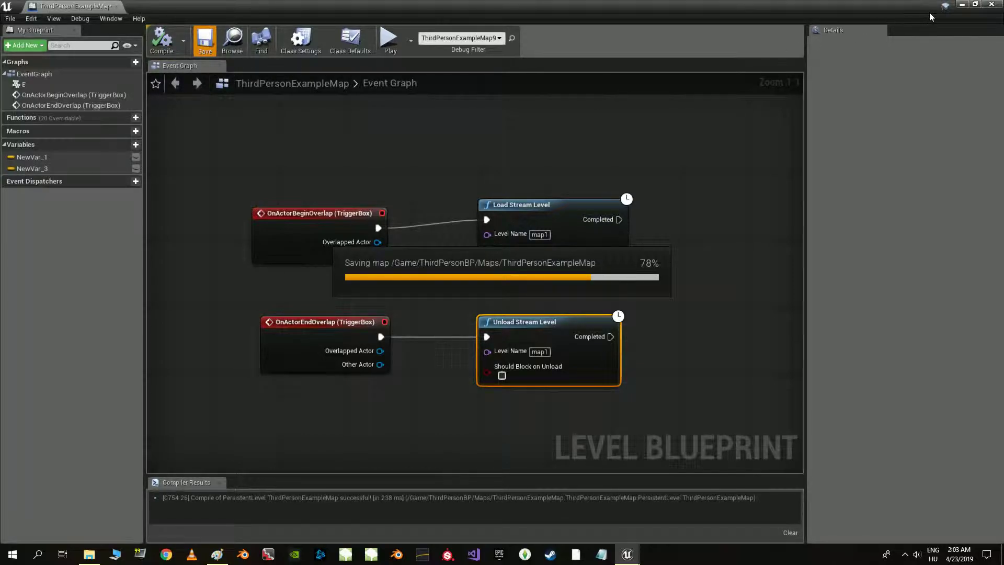
click(992, 4)
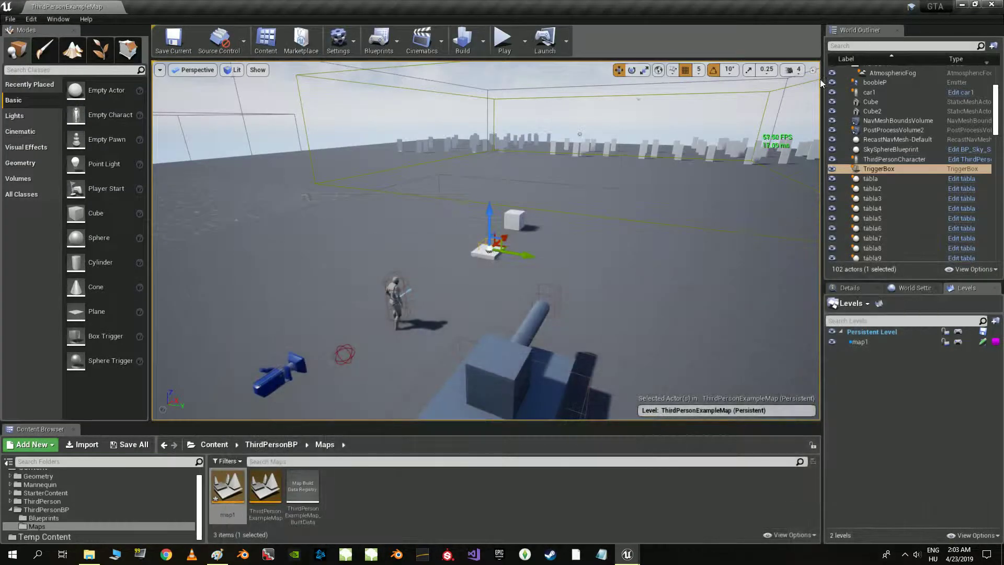
- Play the level, walk on and off the trigger to stream map1, then stop and replay
click(504, 39)
key(w)
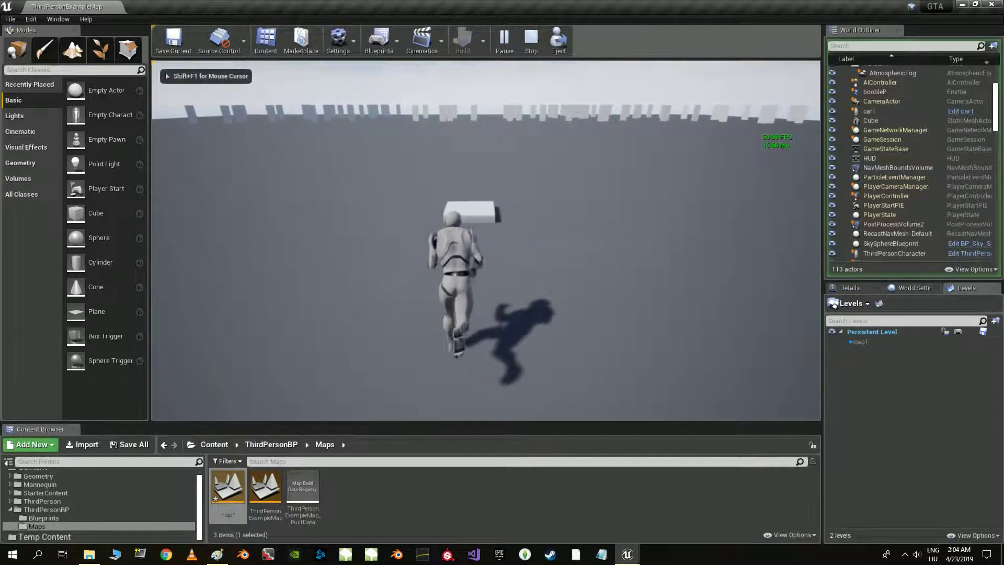
key(d)
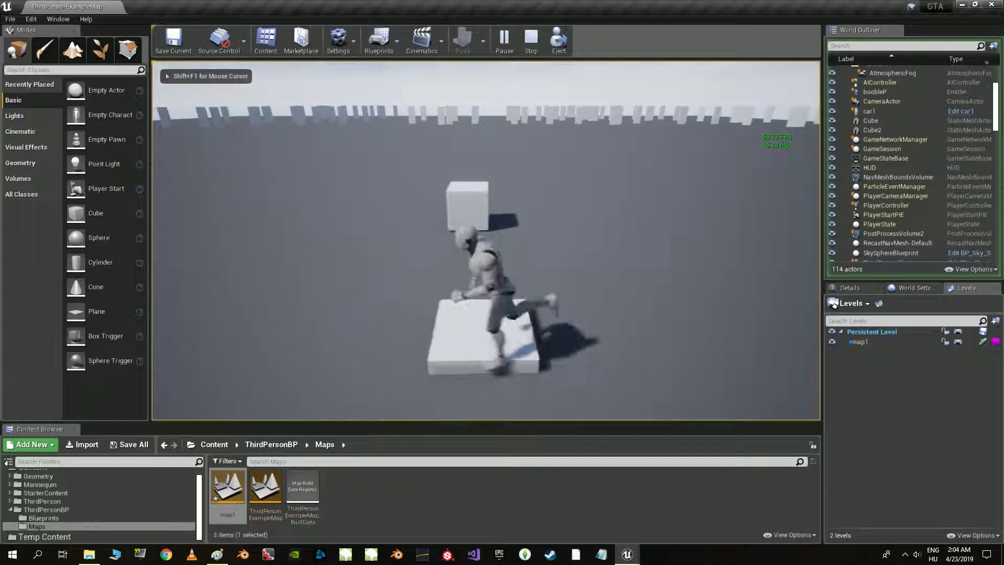
key(s)
key(w)
key(d)
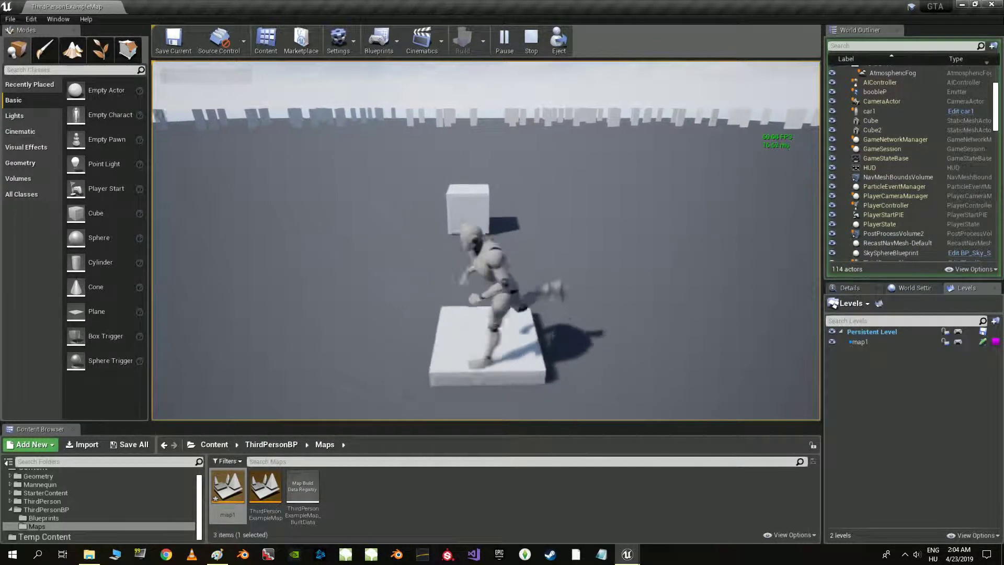
key(s)
key(w)
key(d)
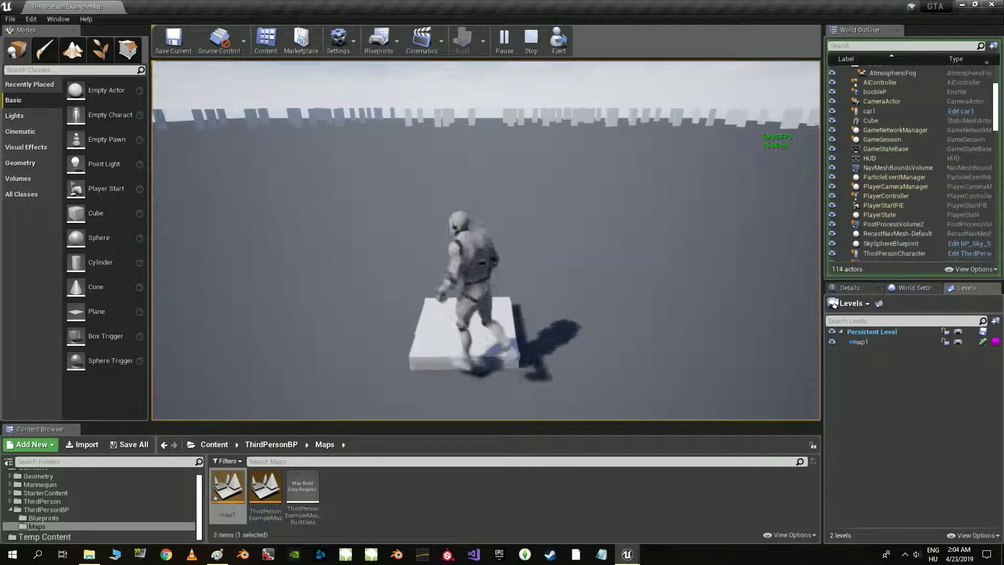
key(s)
key(w)
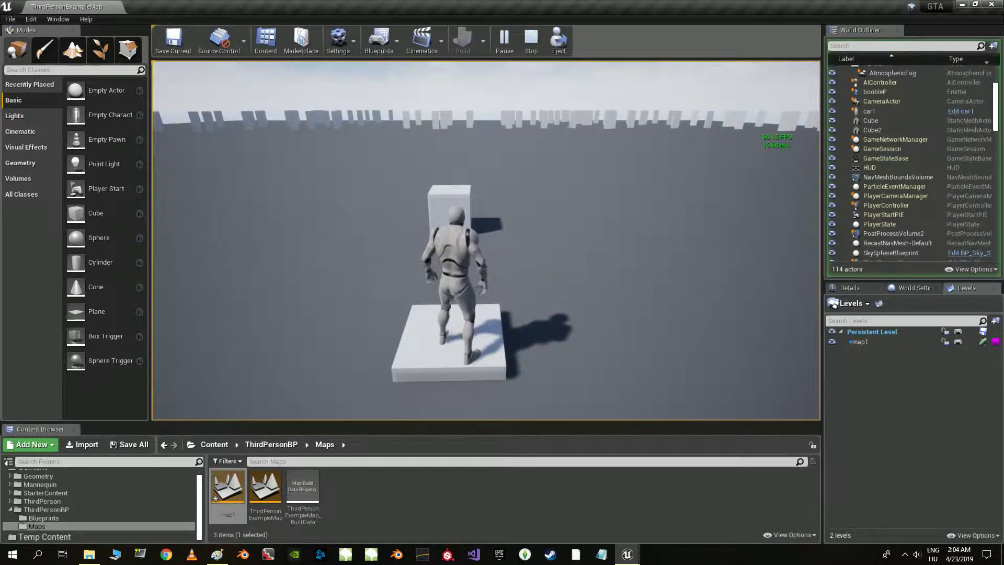
key(s)
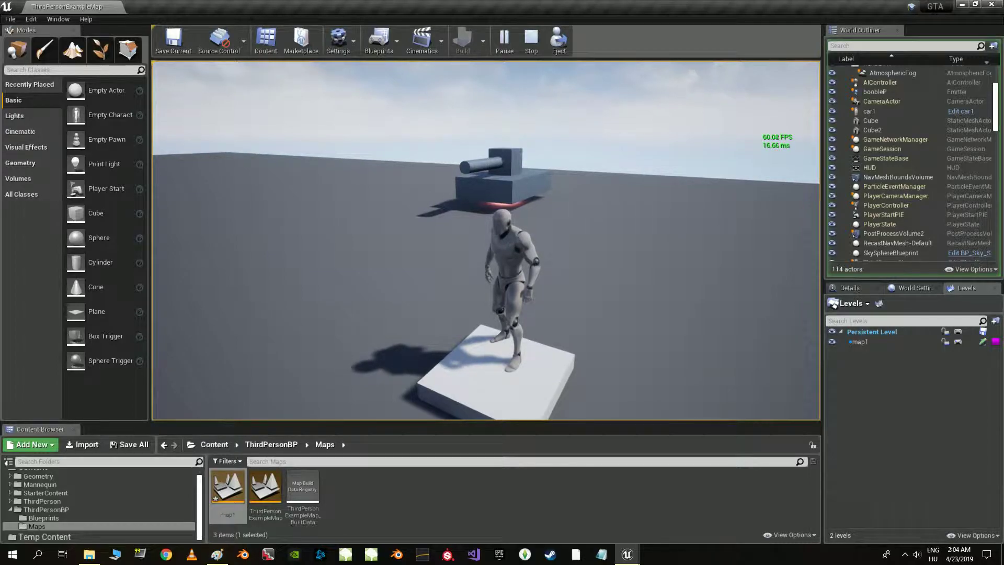
key(Escape)
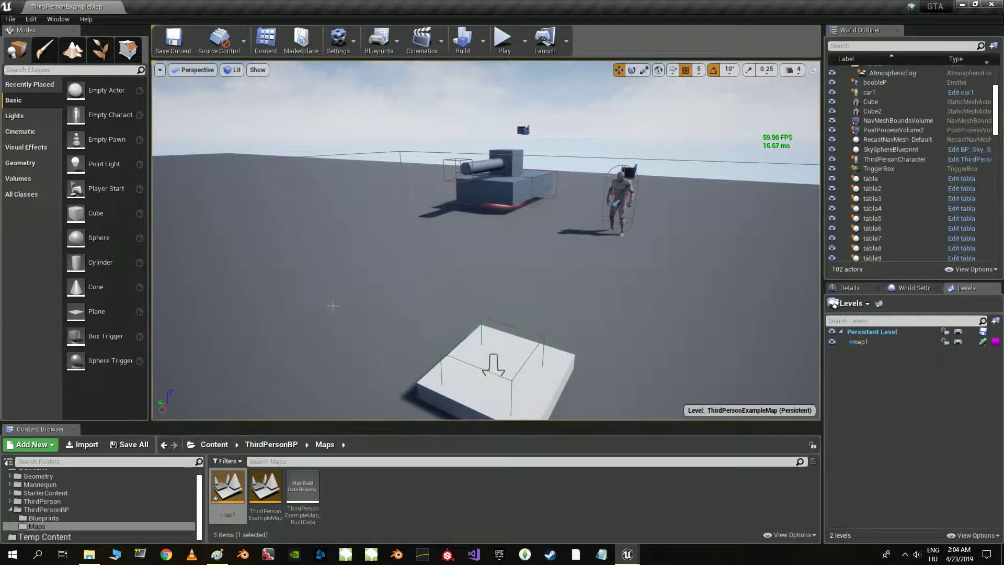
click(503, 35)
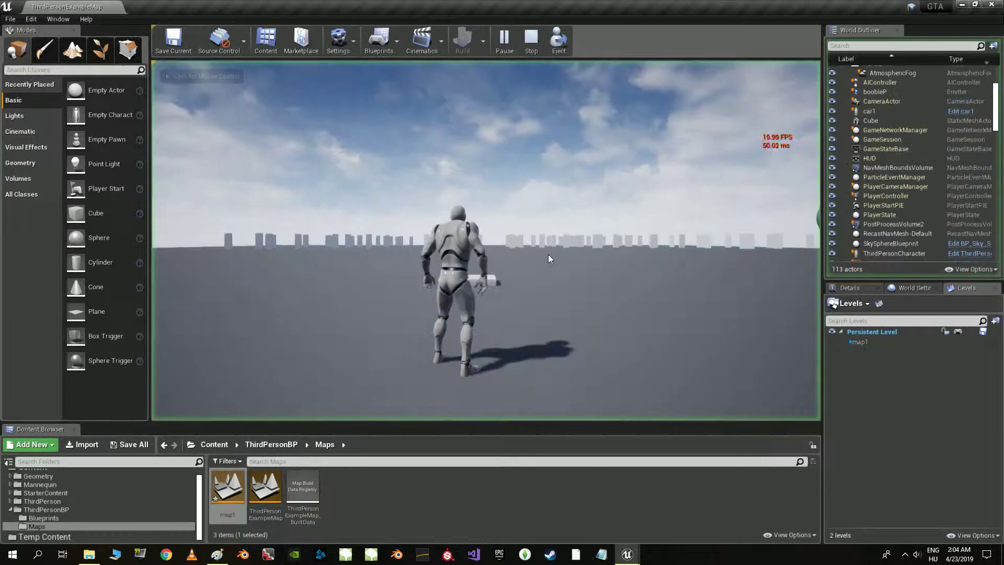
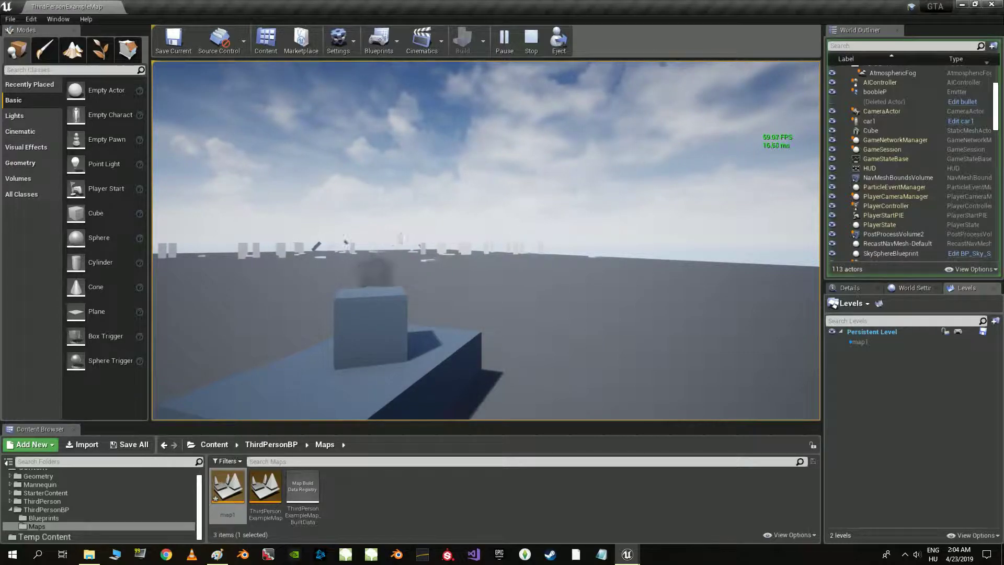
- Stop the play session and bring the editor viewport closer to the cube-built tank
key(Escape)
right_drag(487, 241, 366, 236)
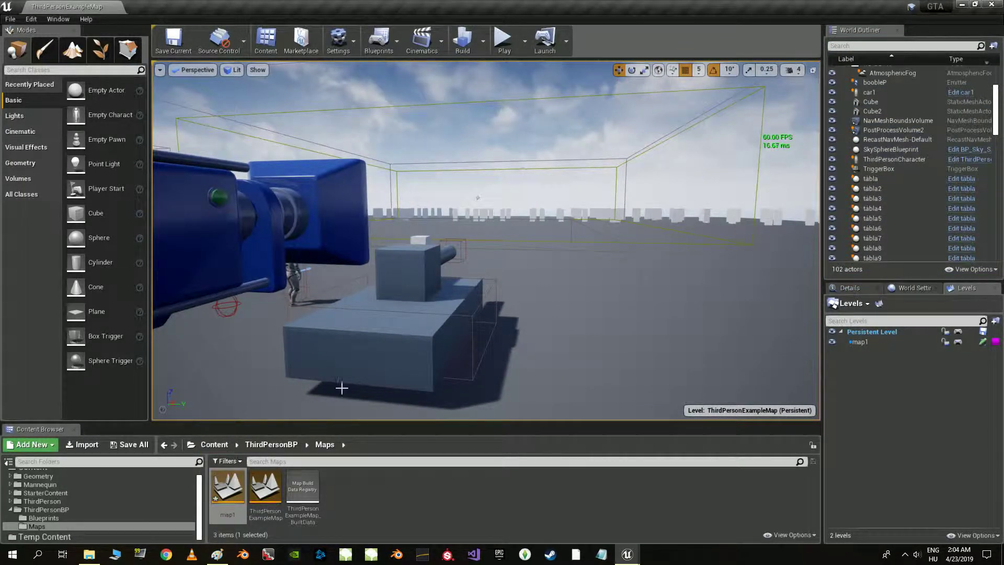
click(369, 41)
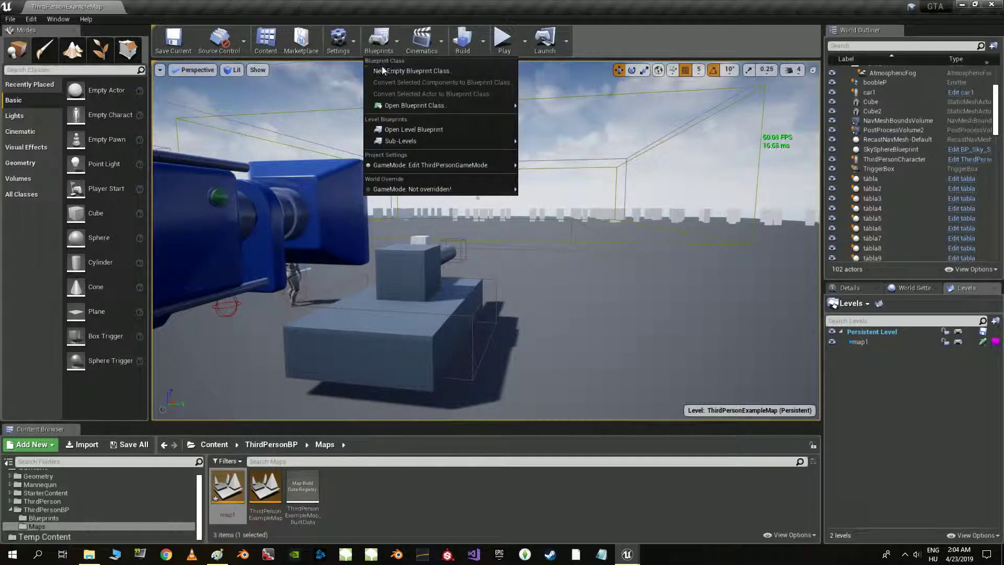
- In the Level Blueprint, wrap the Unload Stream Level node in a comment titled 'little extra!'
click(403, 129)
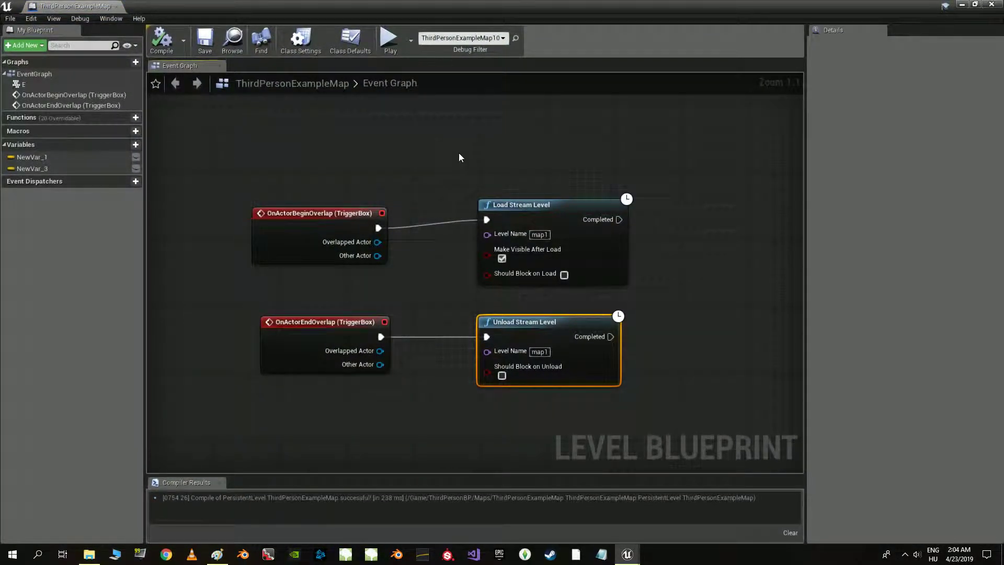
key(c)
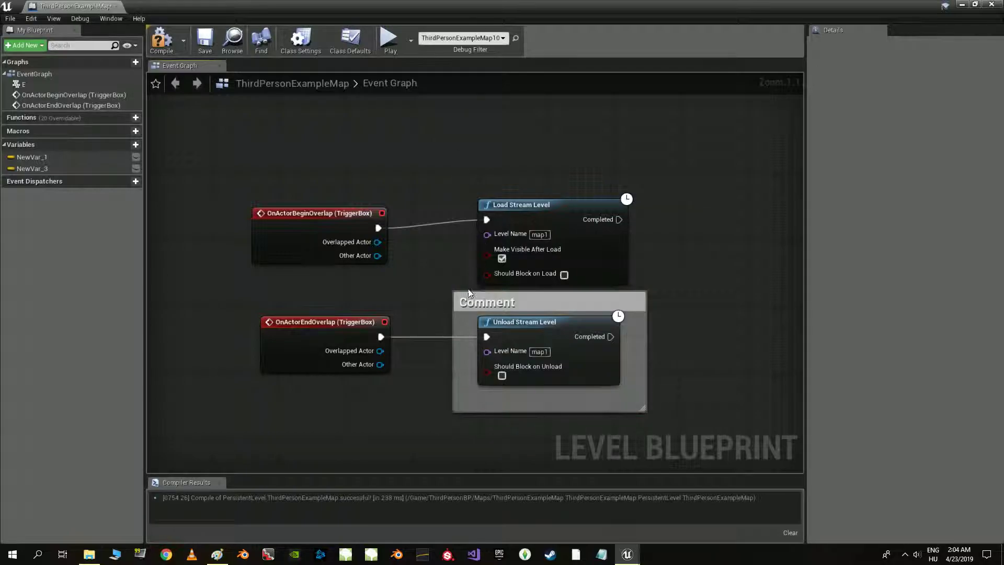
double_click(480, 303)
key(BackSpace)
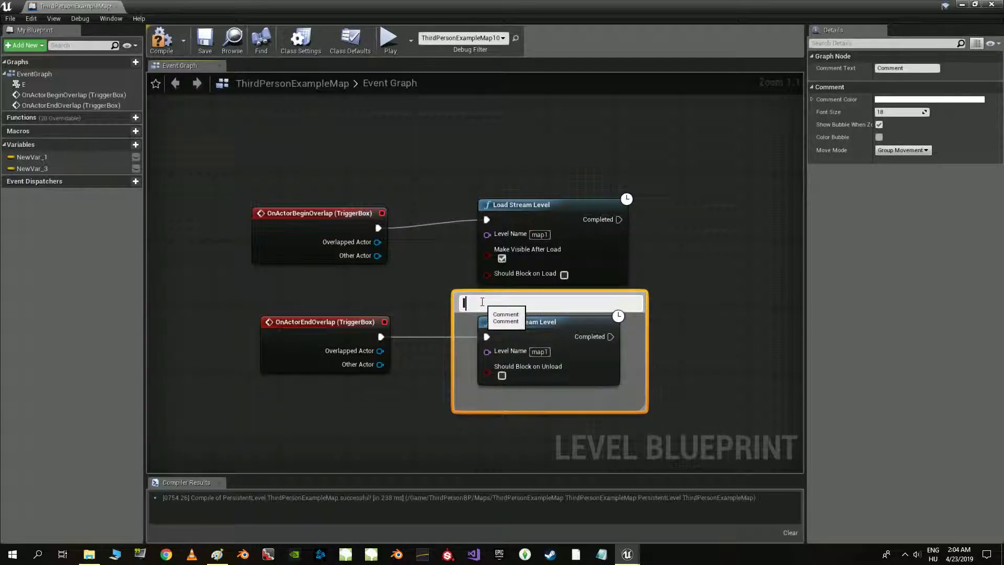
text(litle e)
text(xtra!)
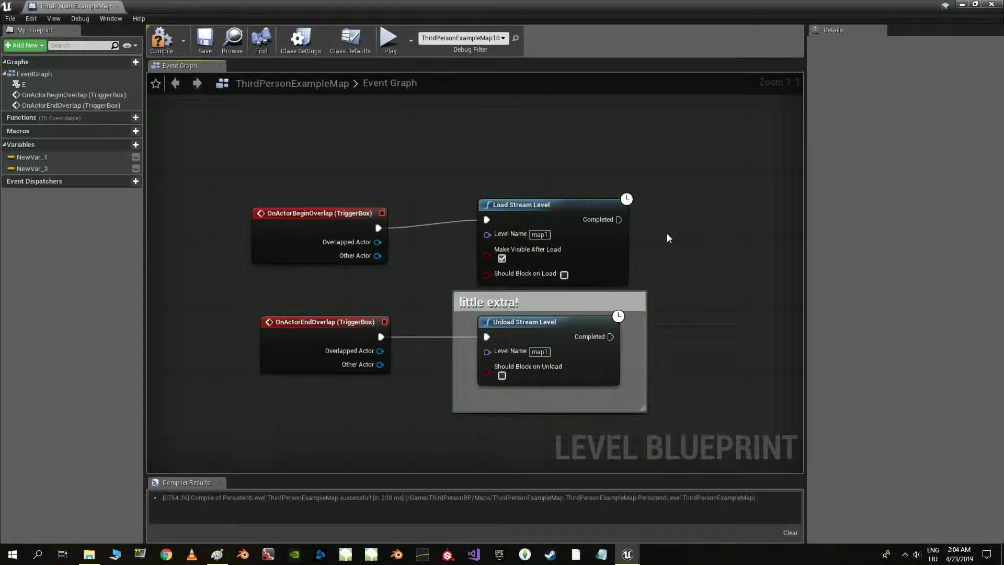
click(668, 238)
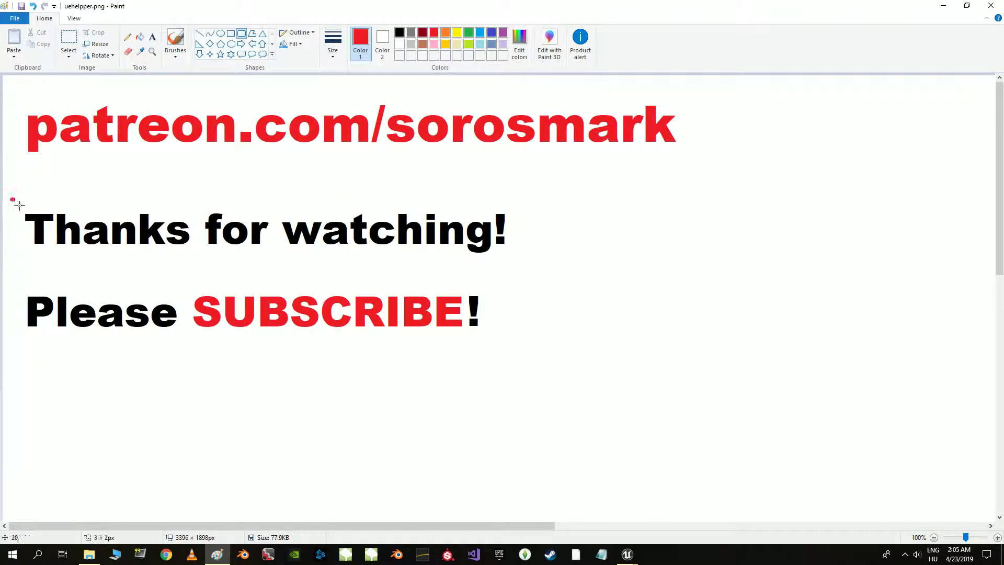
- Draw a red rounded rectangle around each closing-screen line: 'Thanks for watching!' and 'Please SUBSCRIBE!'
drag(12, 199, 528, 263)
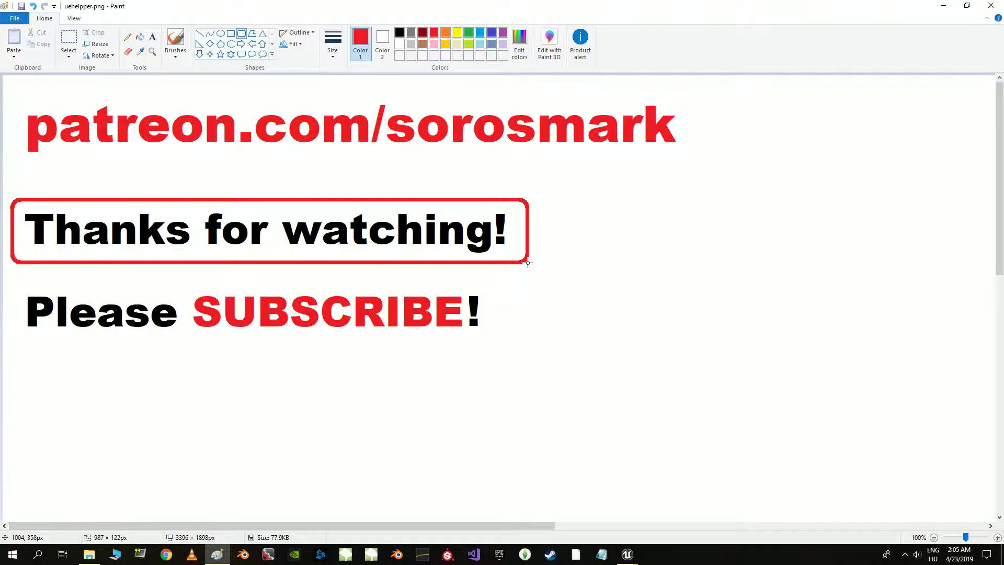
click(538, 281)
drag(10, 275, 516, 358)
click(611, 352)
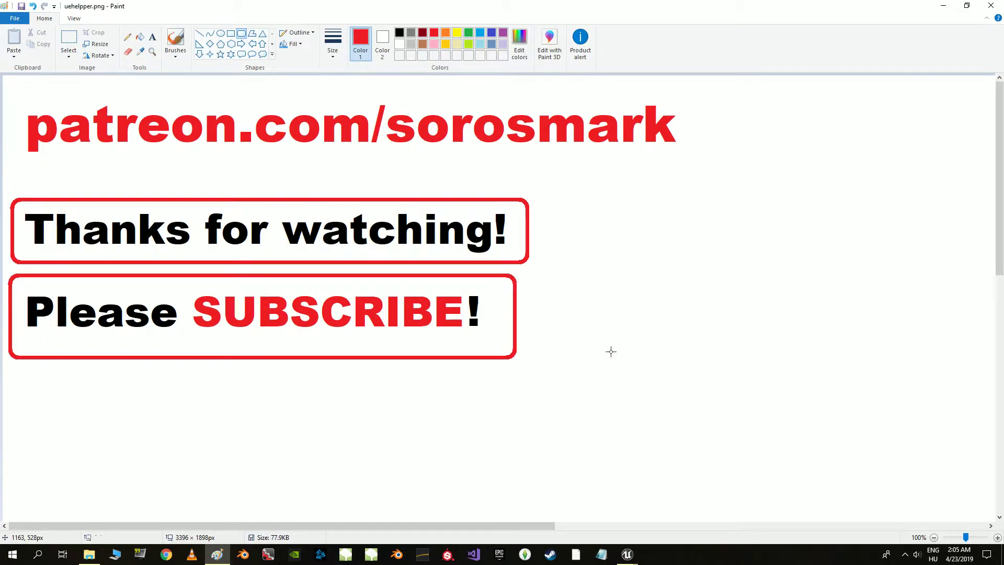